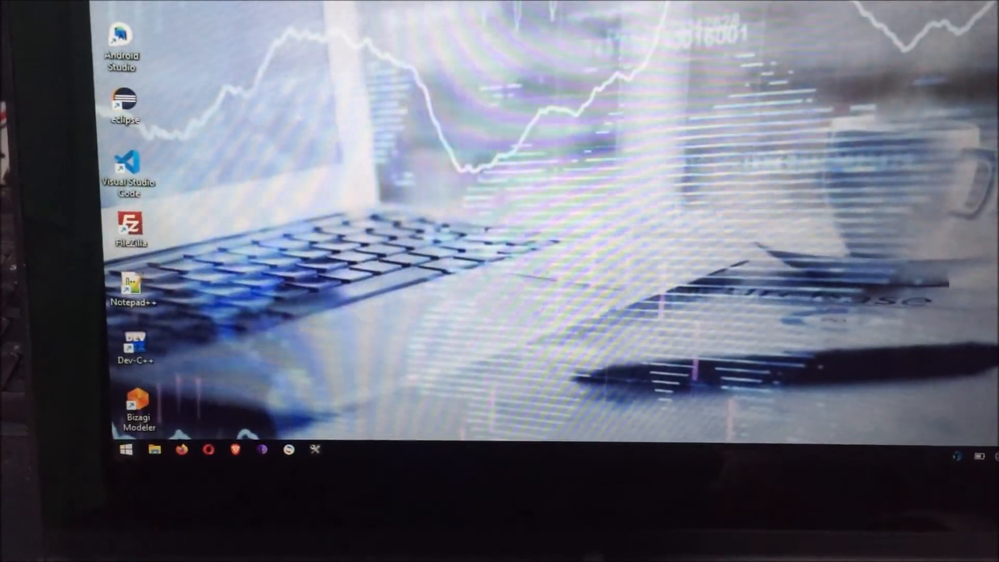
Restart Windows 10 into its advanced startup options screen
key("super")
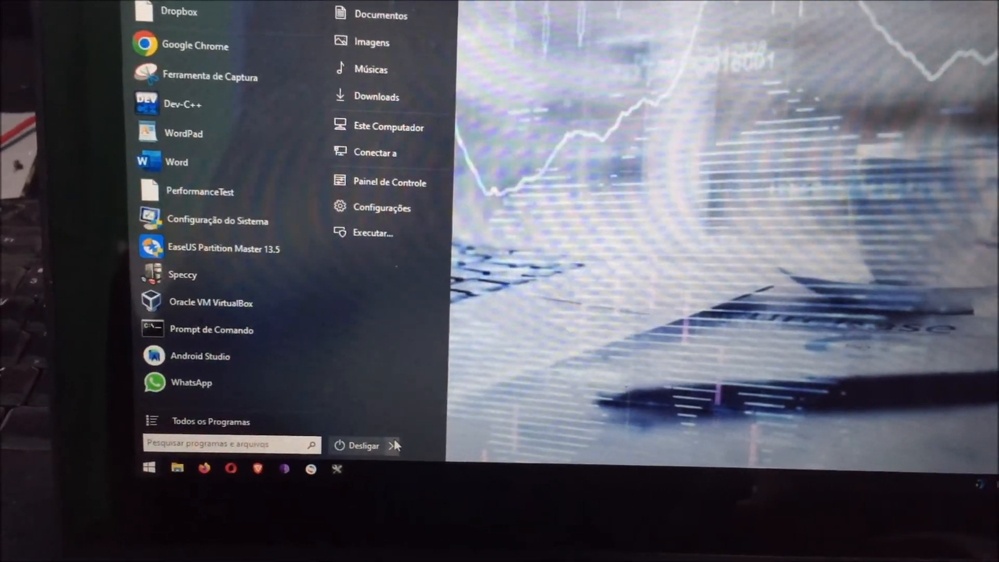
mouse_move(372, 437)
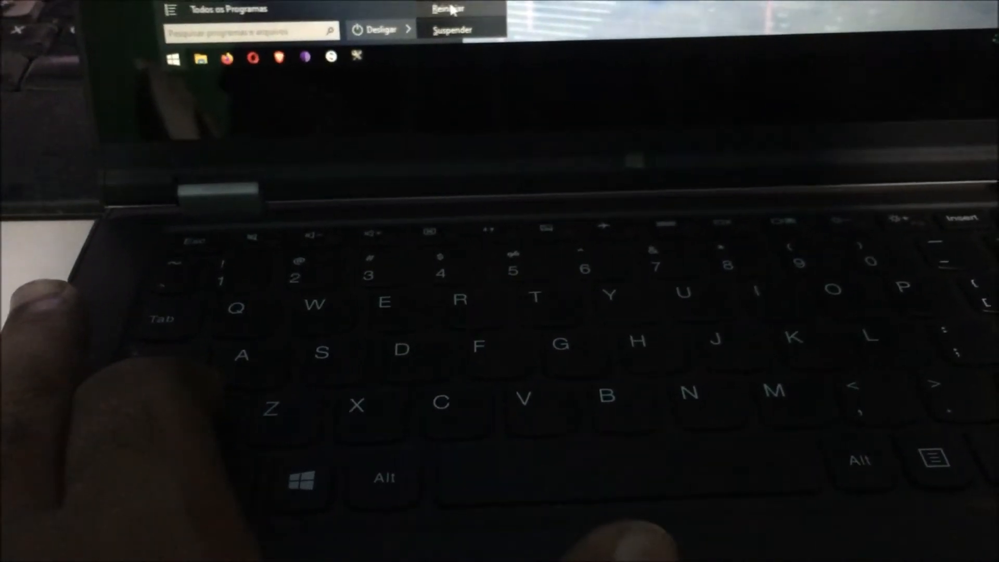
left_click(451, 16)
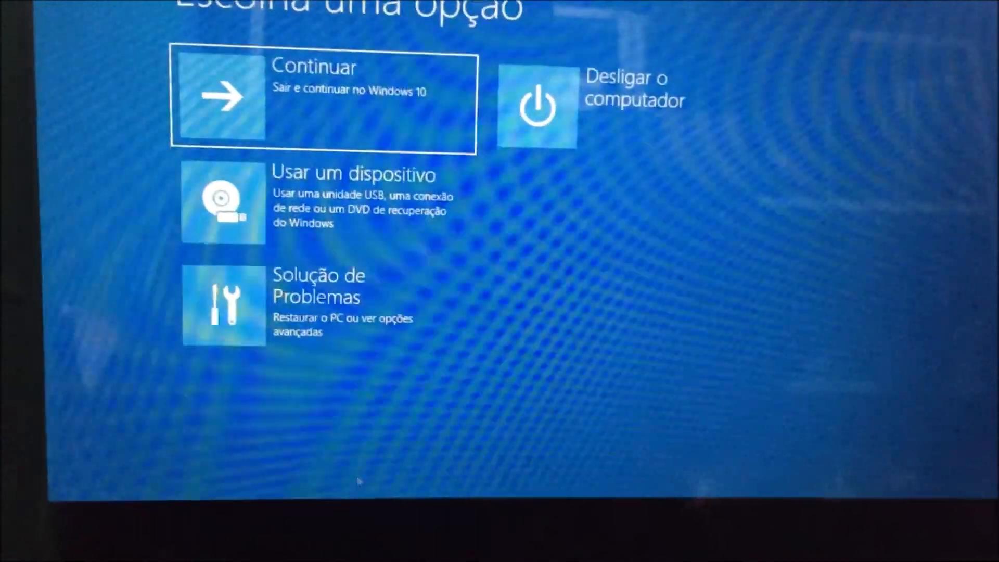
Restart the computer into the UEFI firmware settings through the advanced troubleshooting options
left_click(372, 348)
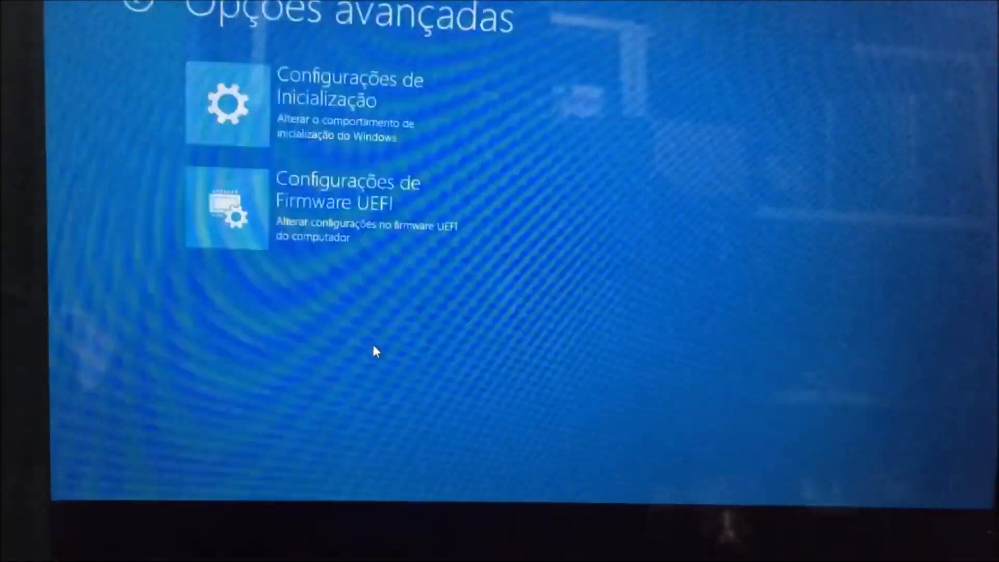
left_click(405, 244)
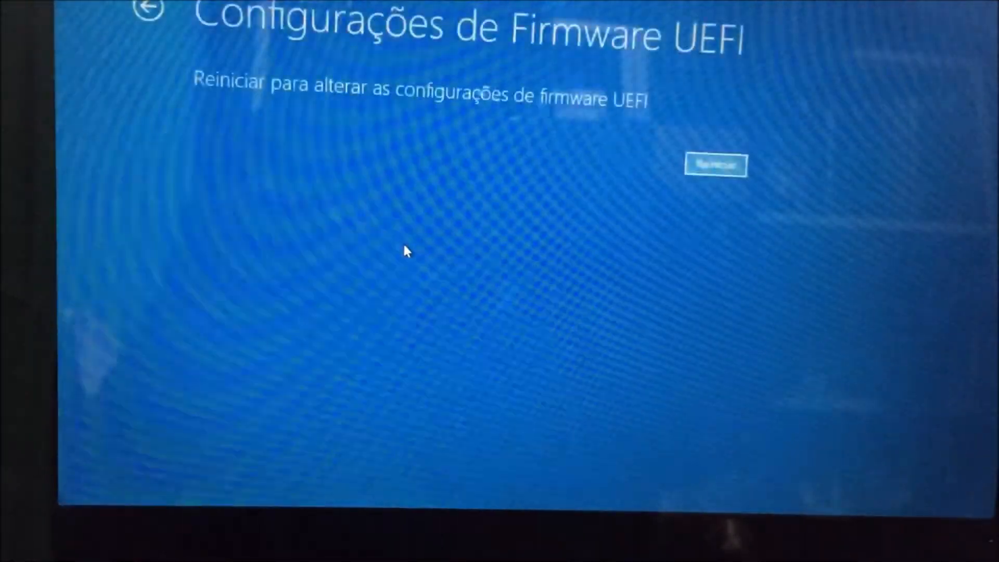
left_click(723, 186)
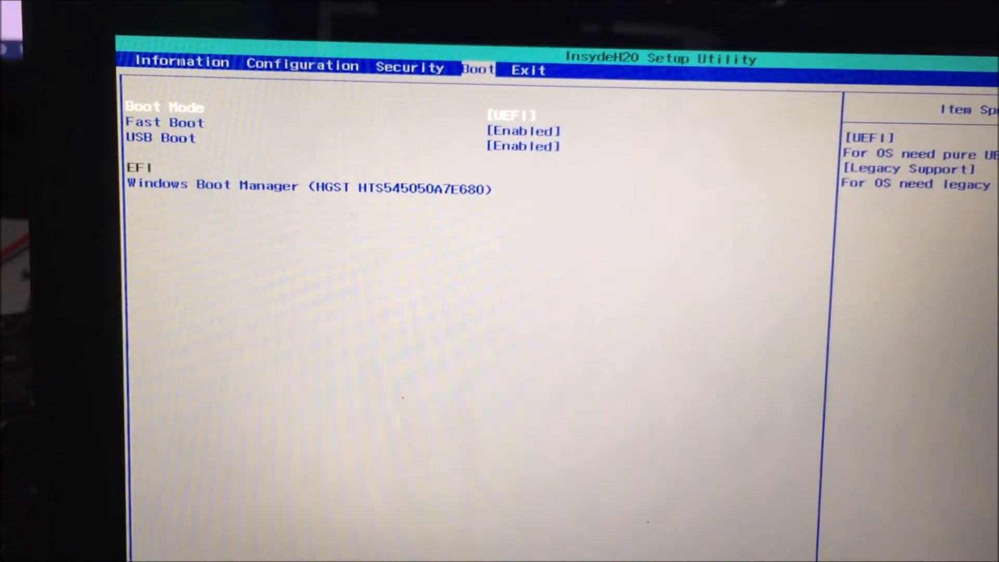
Examine the Boot Mode, Fast Boot and USB Boot settings in the InsydeH2O boot configuration
key("Down")
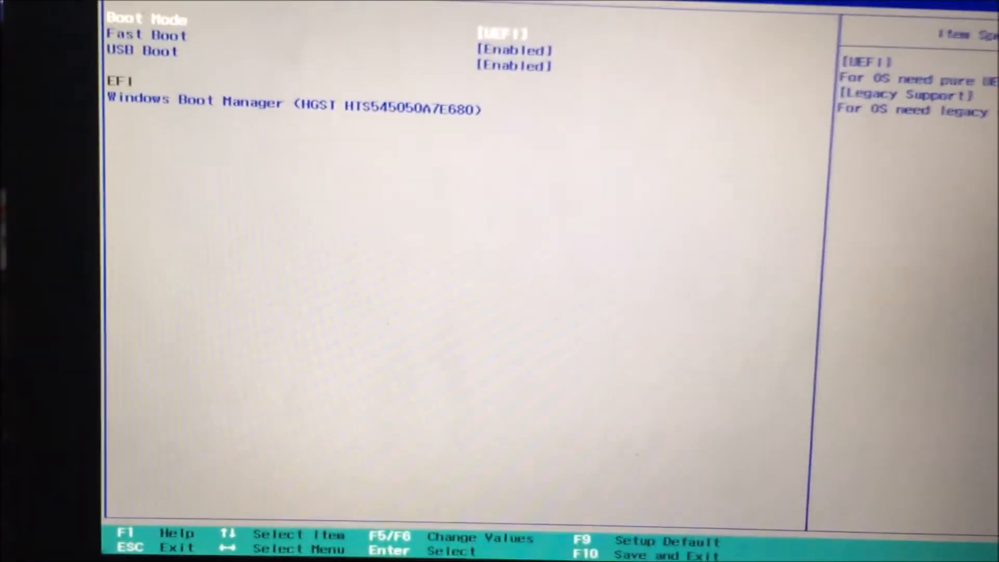
key("Down")
key("Down")
key("Up")
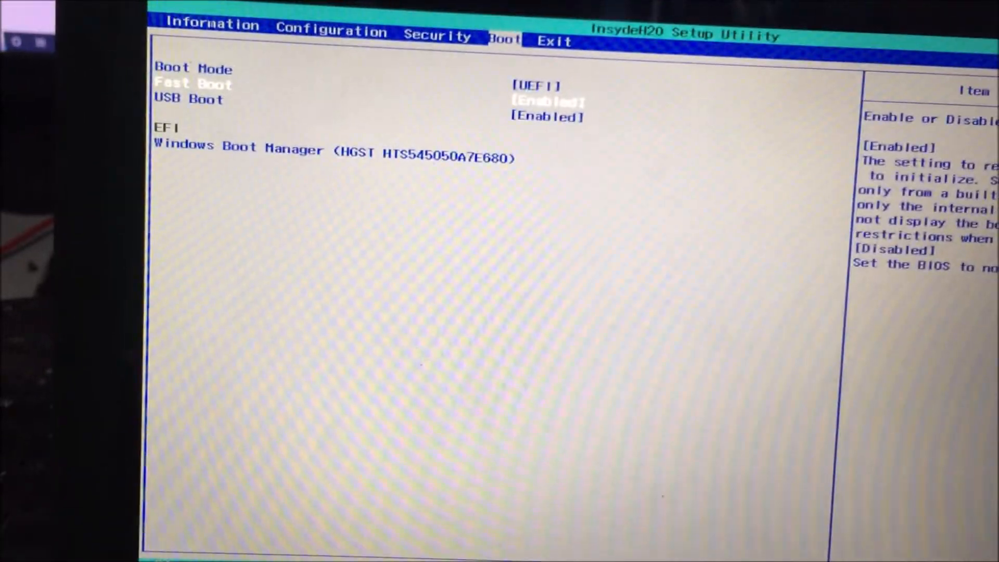
key("Down")
key("Up")
key("Up")
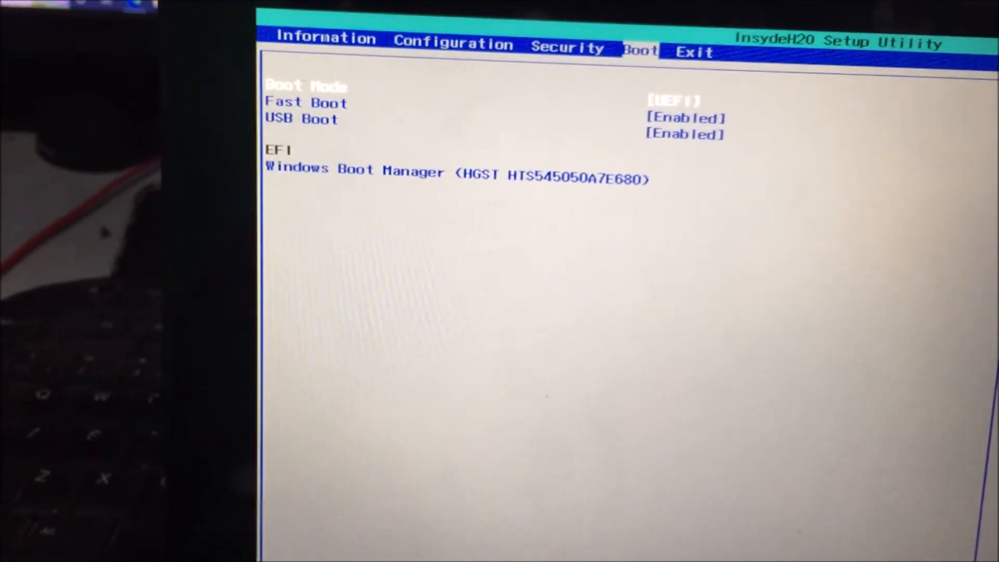
key("Down")
key("Down")
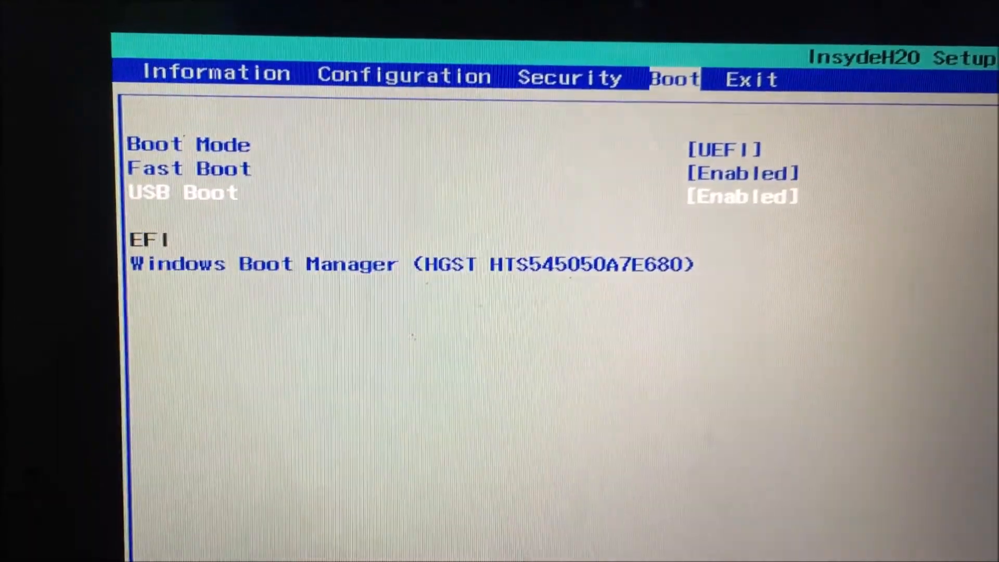
key("Up")
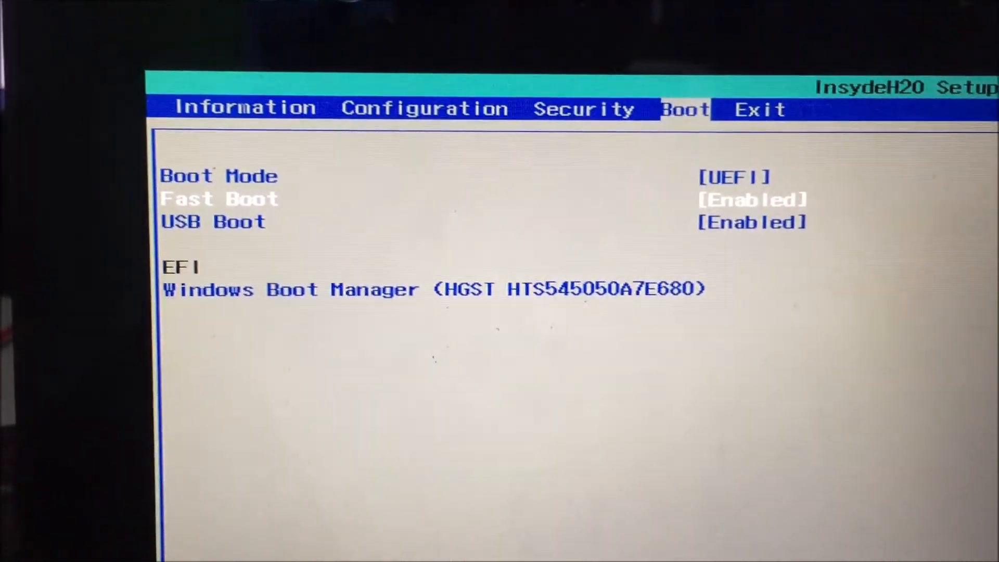
Review the laptop firmware's general configuration, its Secure Boot setting and the OS Optimized Defaults option
key("Left")
key("Left")
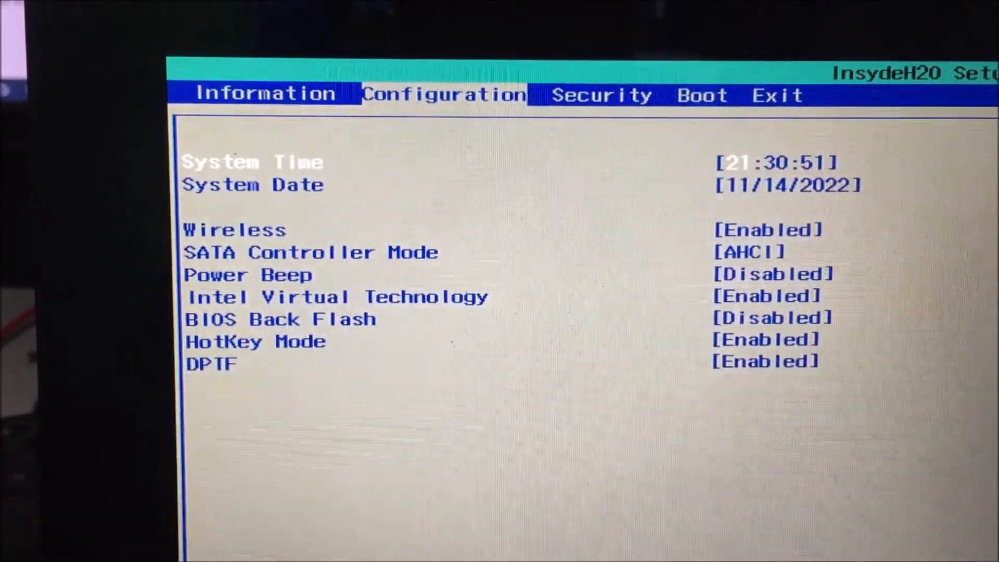
key("Down")
key("Down")
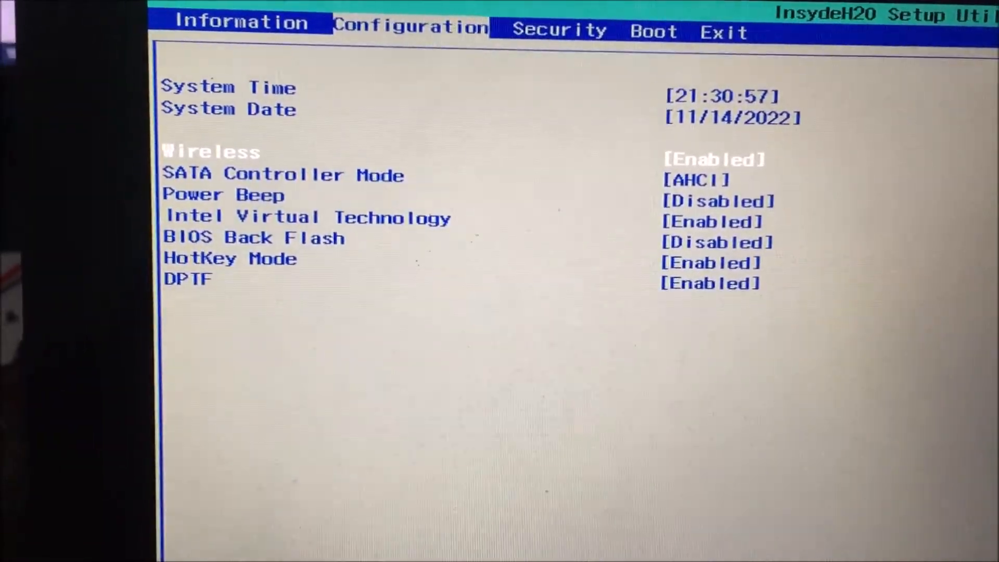
key("Right")
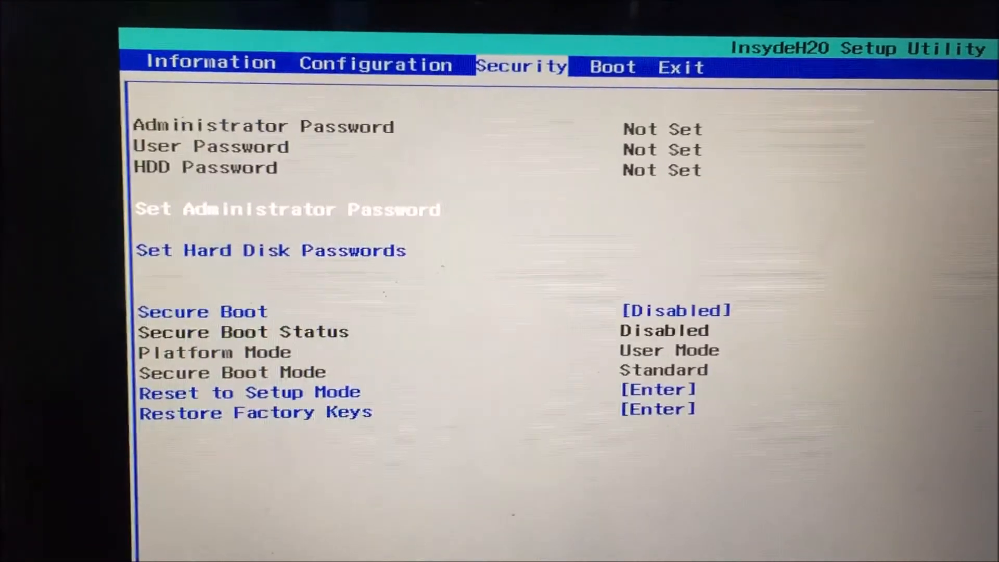
key("Down")
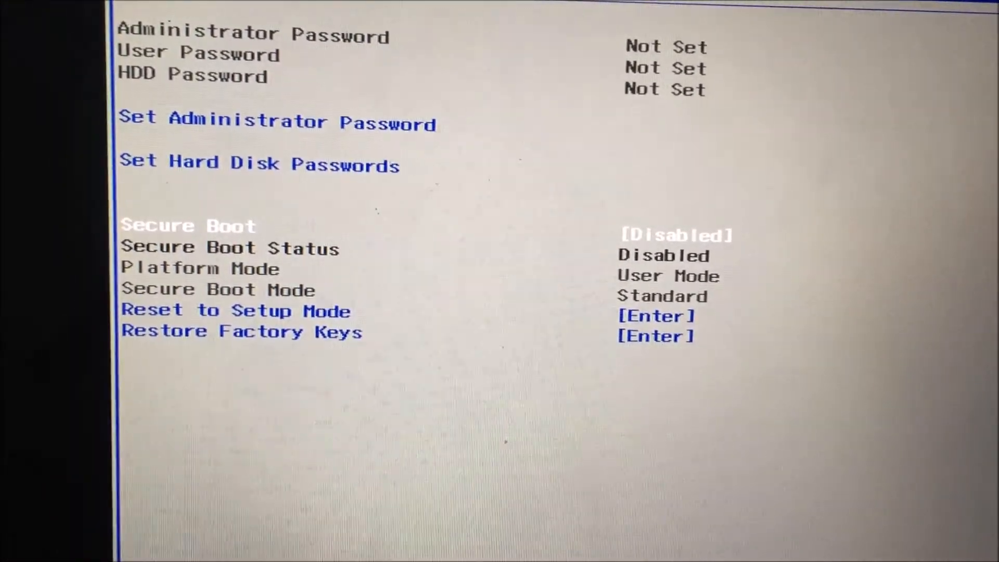
key("Return")
key("Down")
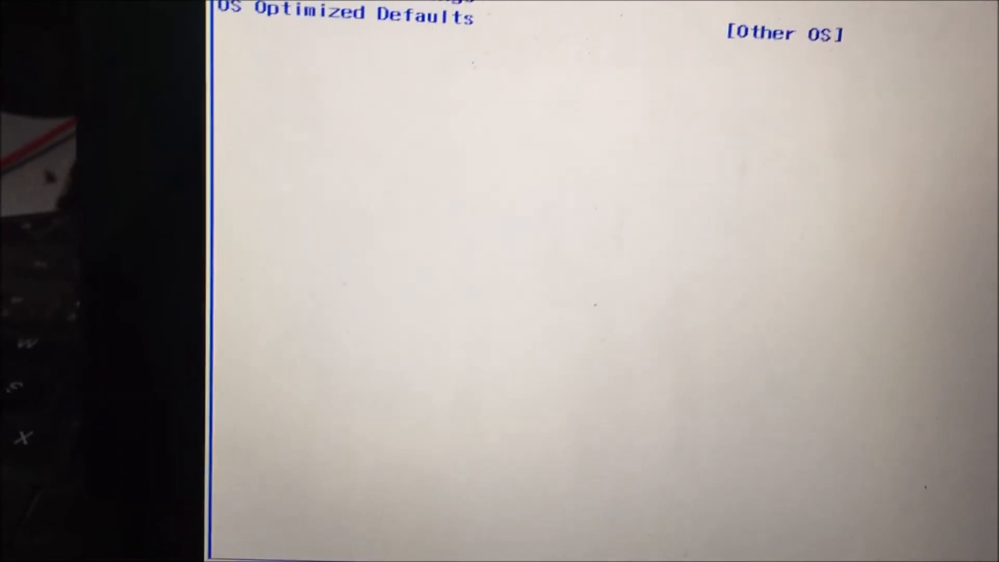
key("Return")
key("Return")
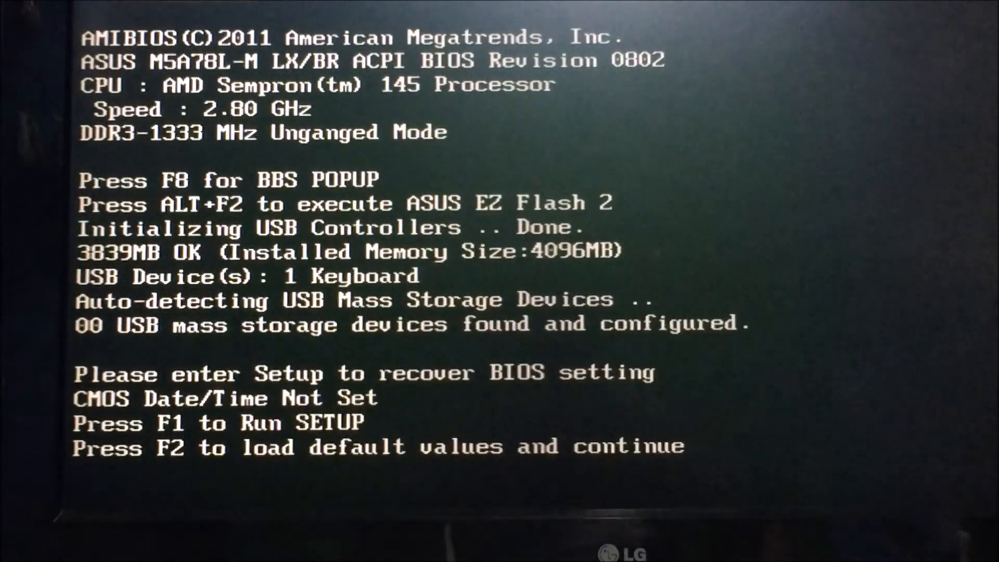
Enter the BIOS setup on the ASUS M5A78L-M LX/BR computer and open its Boot Device Priority settings
key("F1")
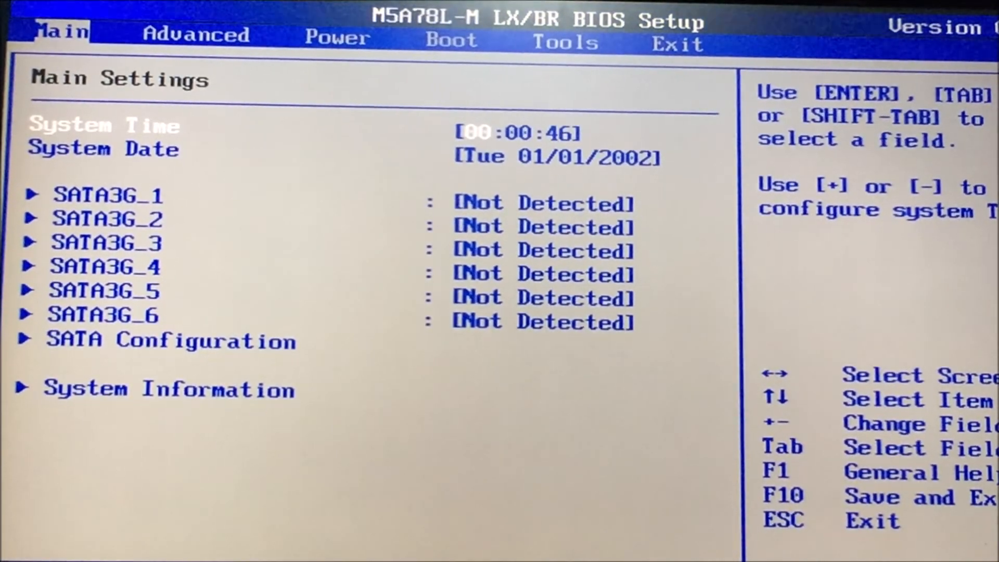
key("Right")
key("Right")
key("Right")
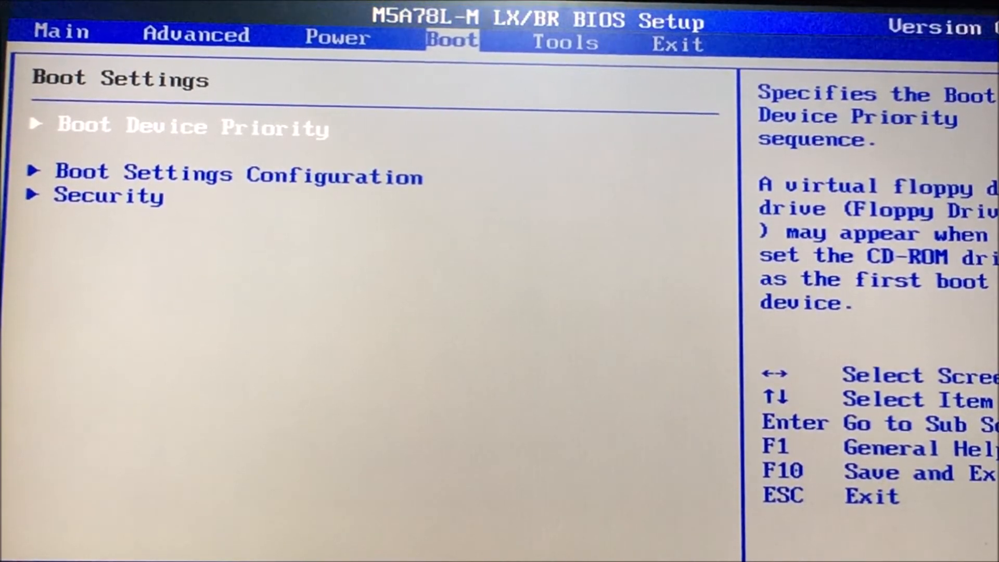
key("Return")
key("Down")
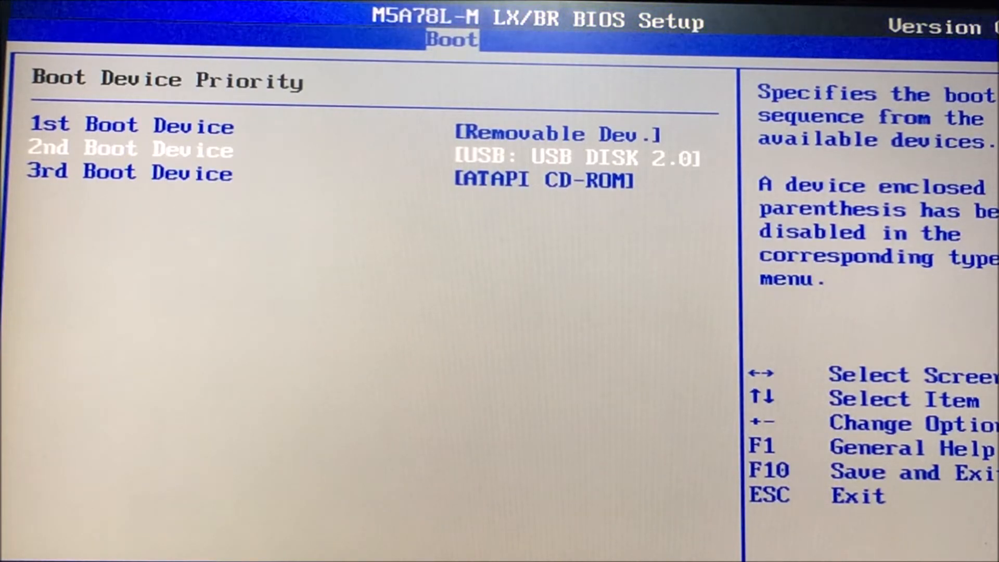
Examine which devices are assigned as first, second and third in the boot order
key("Up")
key("Down")
key("Down")
key("Up")
key("Up")
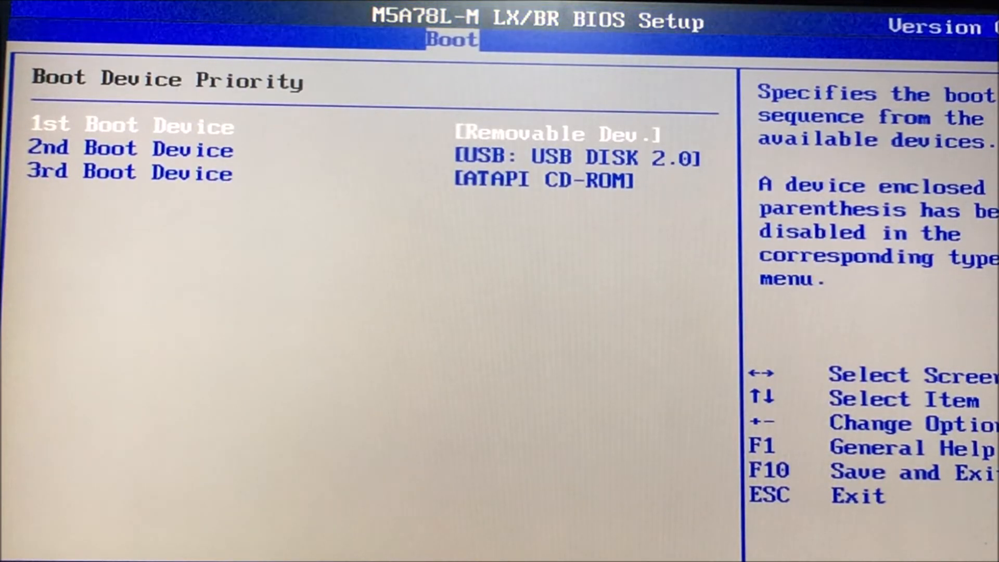
key("Down")
key("Up")
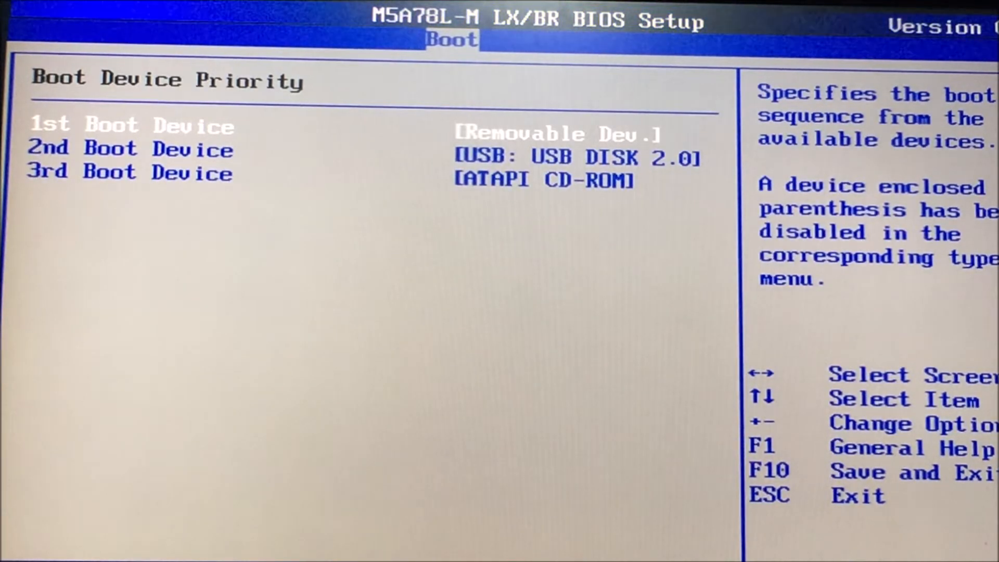
key("Down")
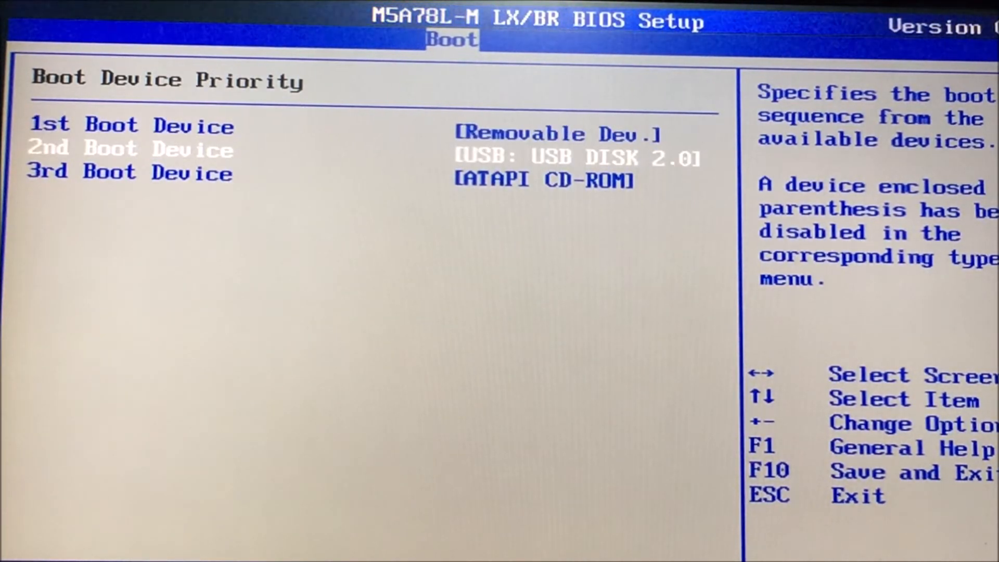
key("Down")
key("Up")
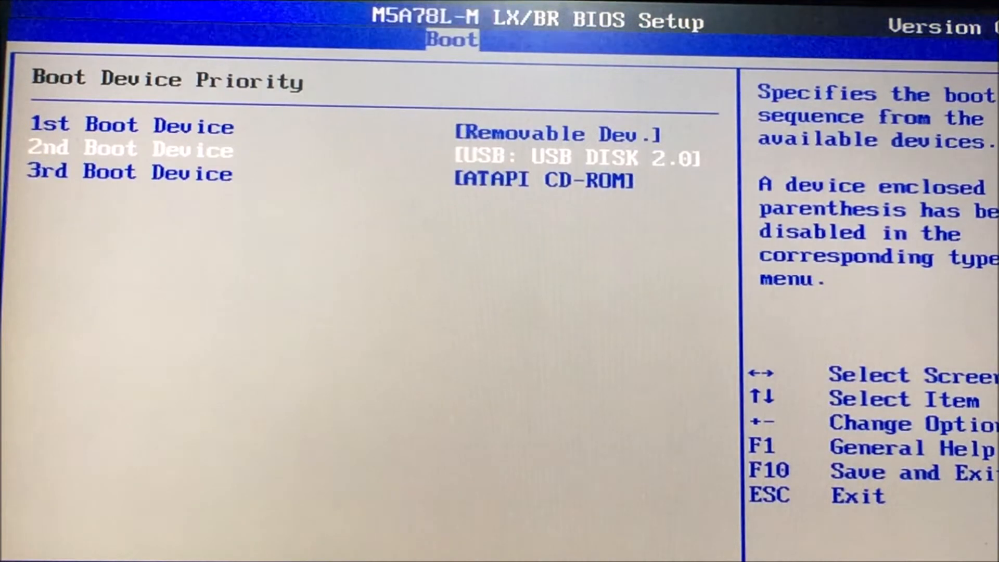
key("Up")
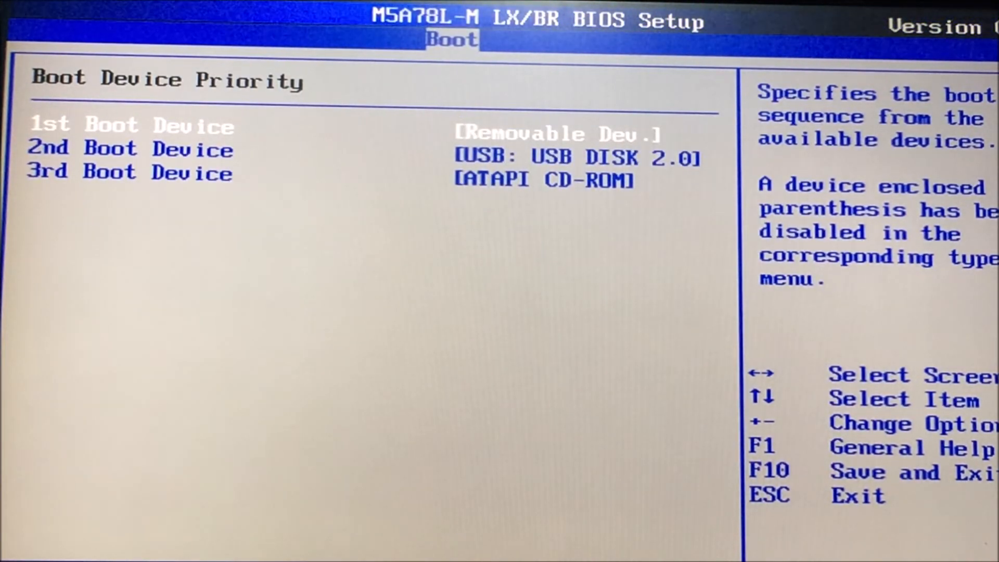
Set the 1st Boot Device to USB: USB DISK 2.0 and exit the BIOS setup with the changes saved
key("Return")
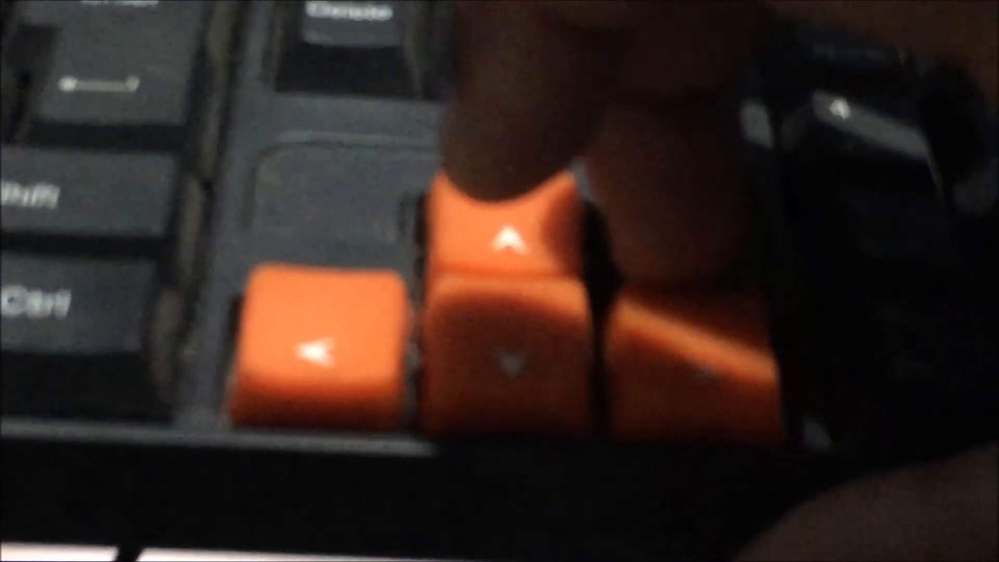
key("Down")
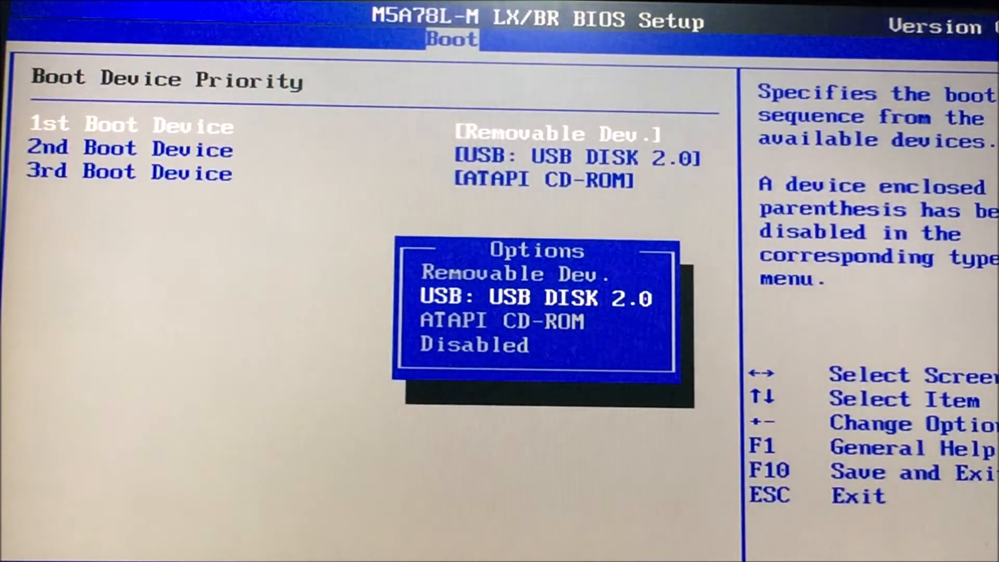
key("Return")
key("Down")
key("Up")
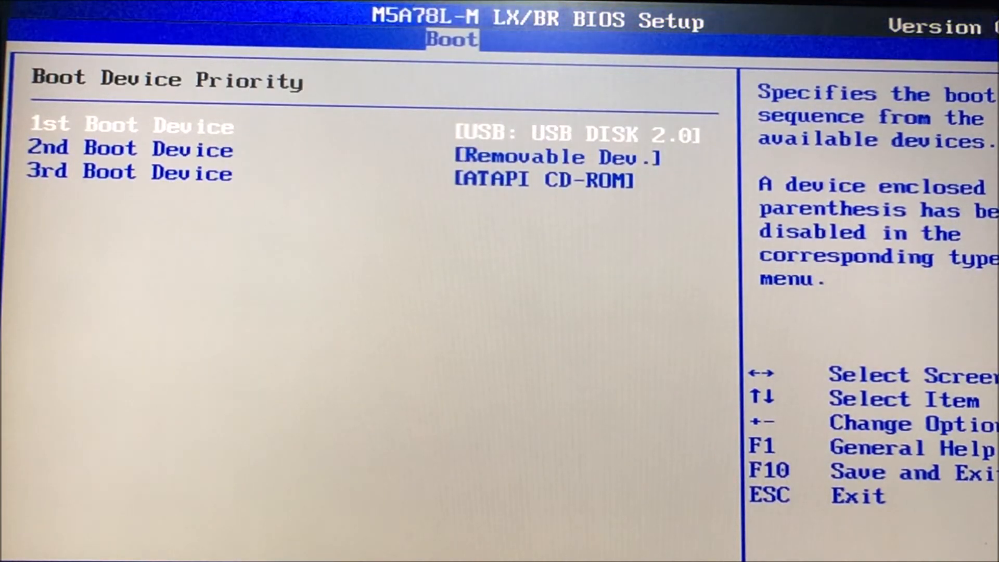
key("Down")
key("Up")
key("Down")
key("Up")
key("Down")
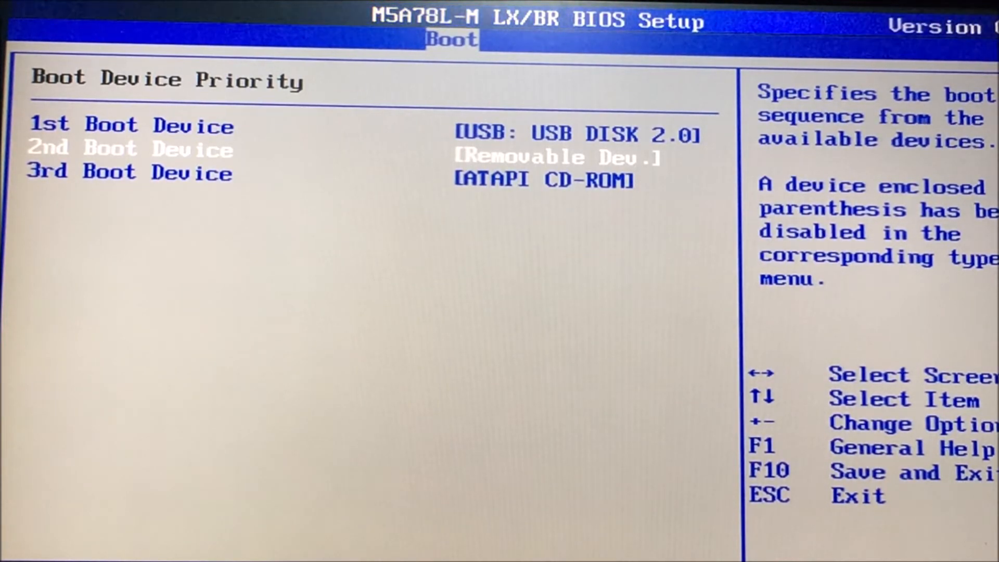
key("F10")
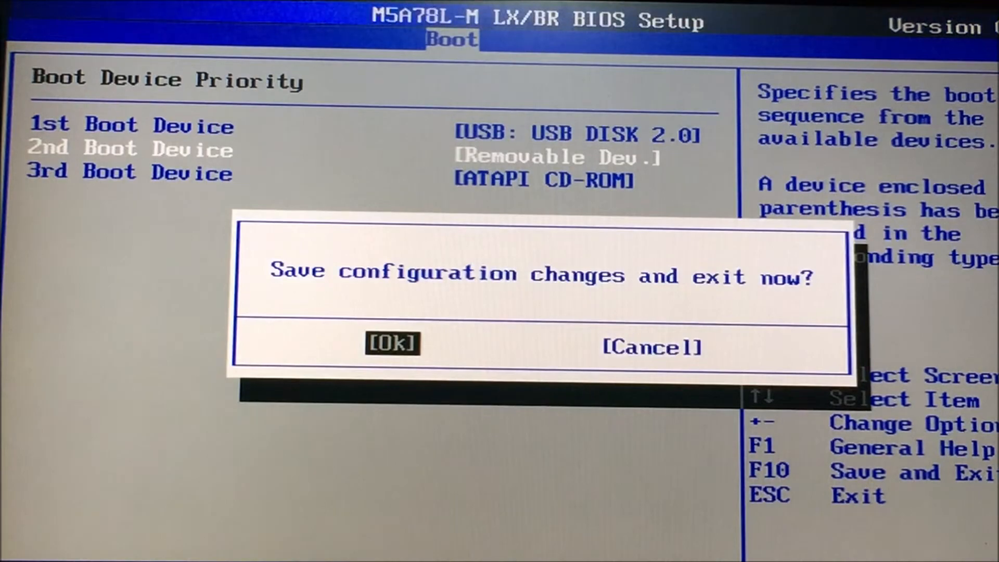
key("Return")
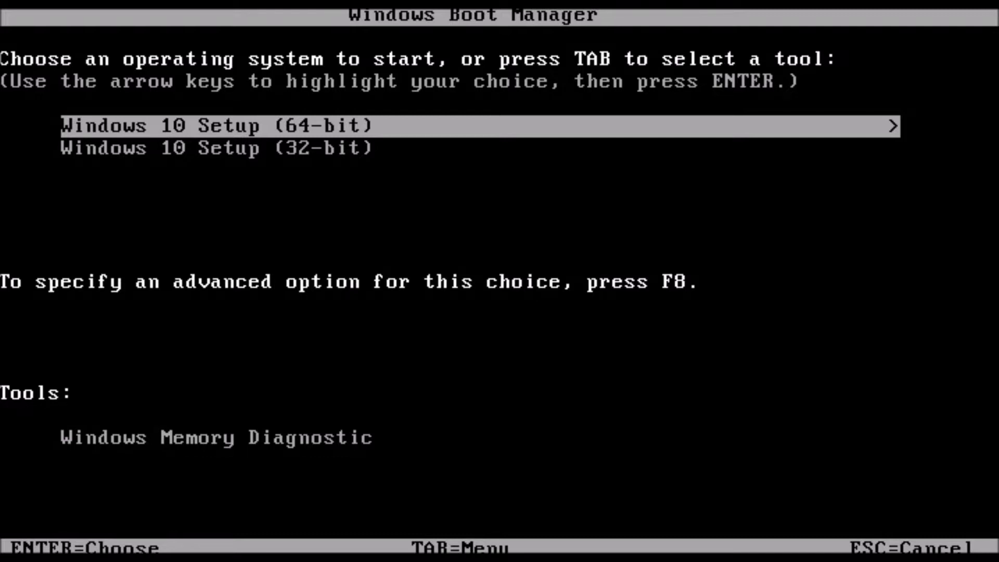
Start Windows 10 Setup (64-bit) from the Windows Boot Manager
key("Down")
key("Up")
key("Down")
key("Up")
key("Return")
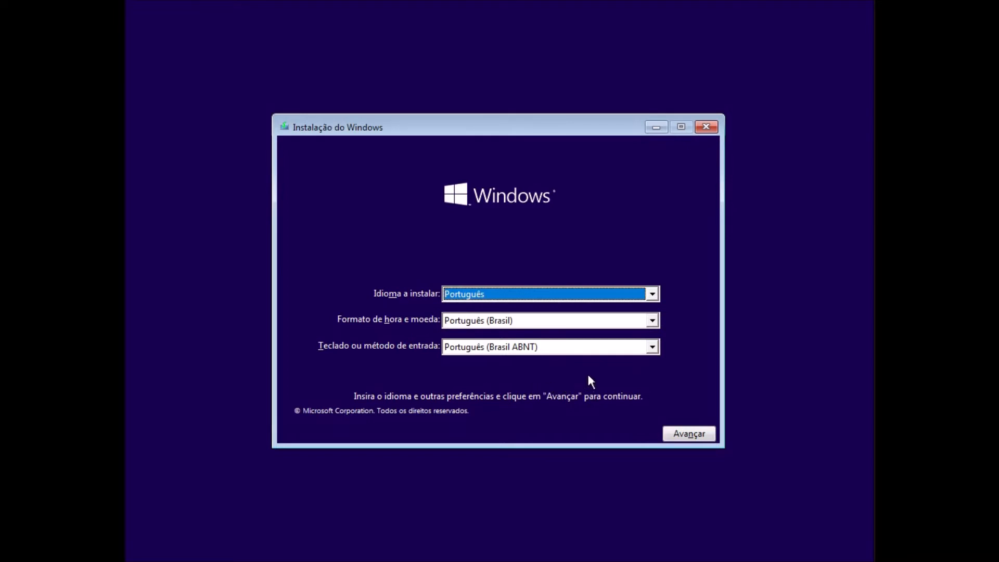
Set the installation keyboard layout to Português (Brasil ABNT2) and continue to the install screen
left_click(651, 349)
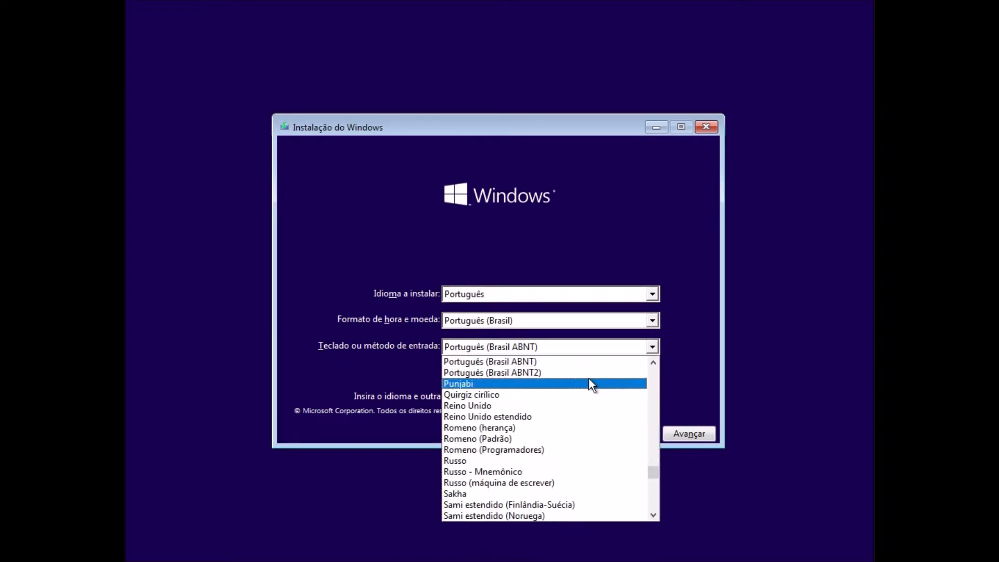
left_click(592, 385)
left_click(654, 346)
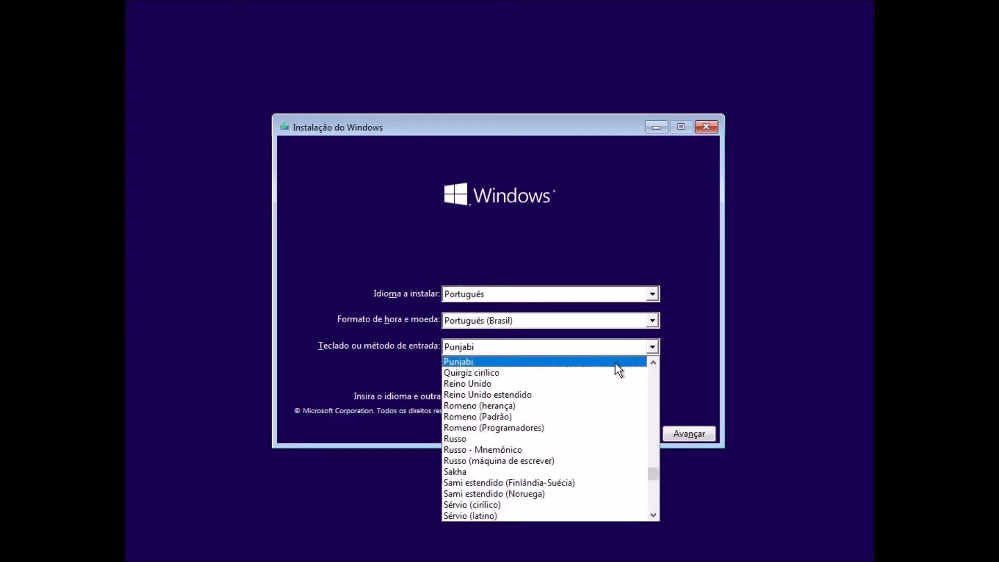
scroll(598, 382, "up", 1)
left_click(592, 385)
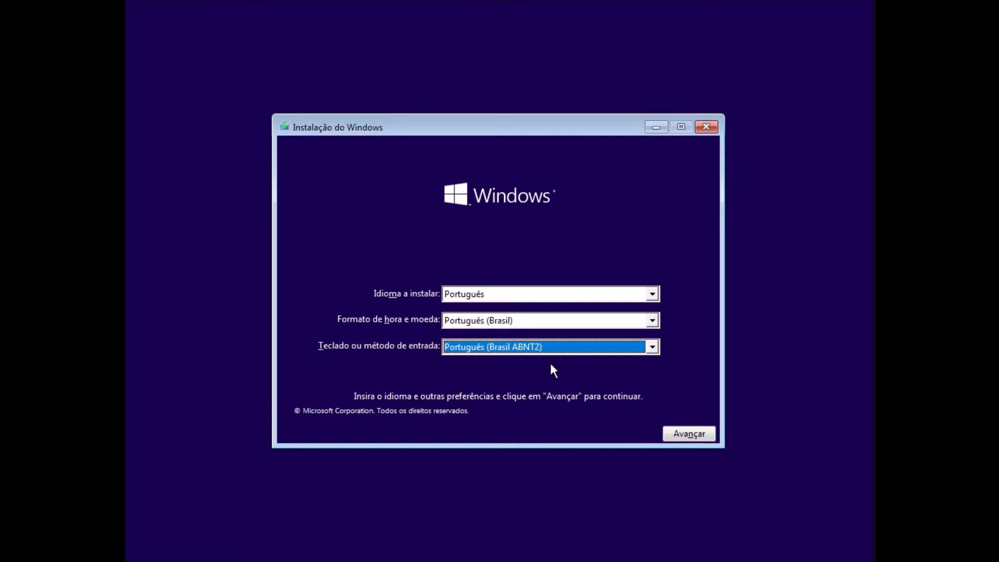
left_click(691, 435)
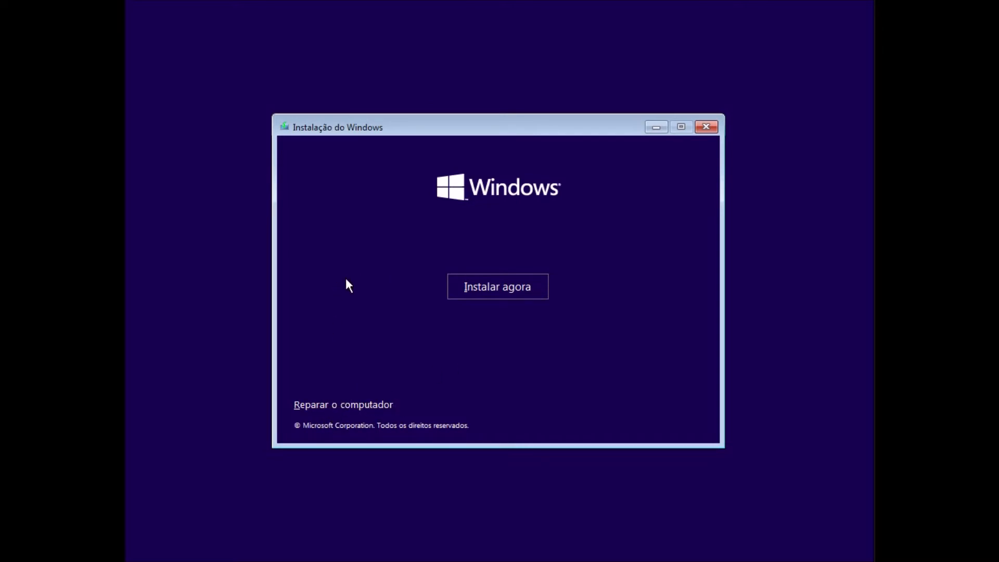
Start the Windows installation and continue without a product key
left_click(483, 292)
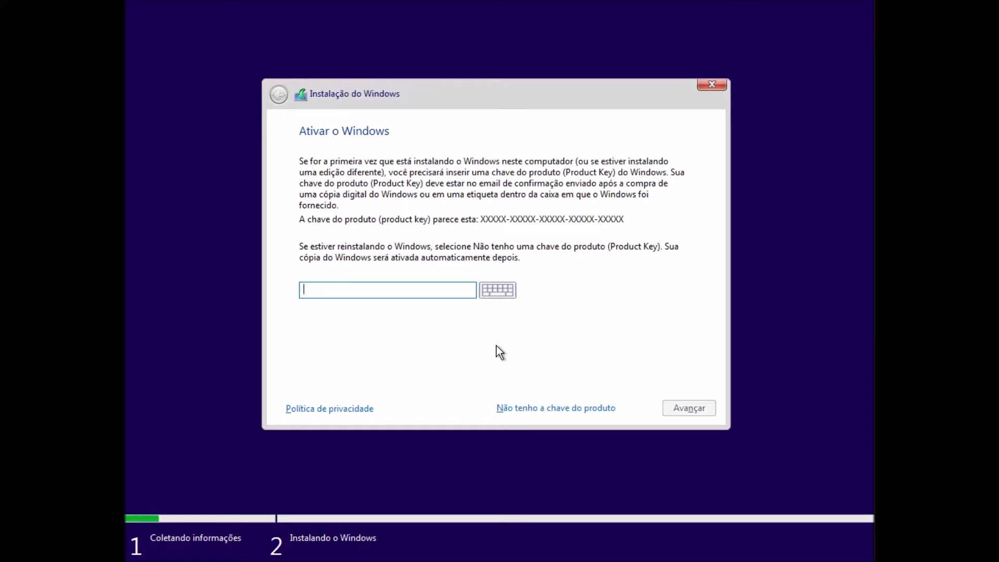
left_click(564, 410)
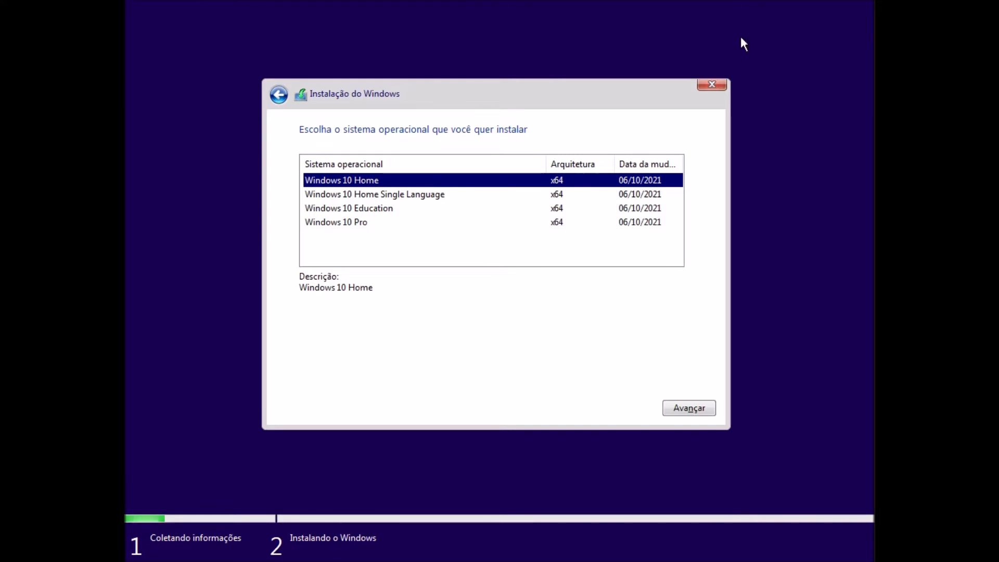
Choose Windows 10 Pro (x64) as the operating system to install and continue to the license terms
left_click(474, 197)
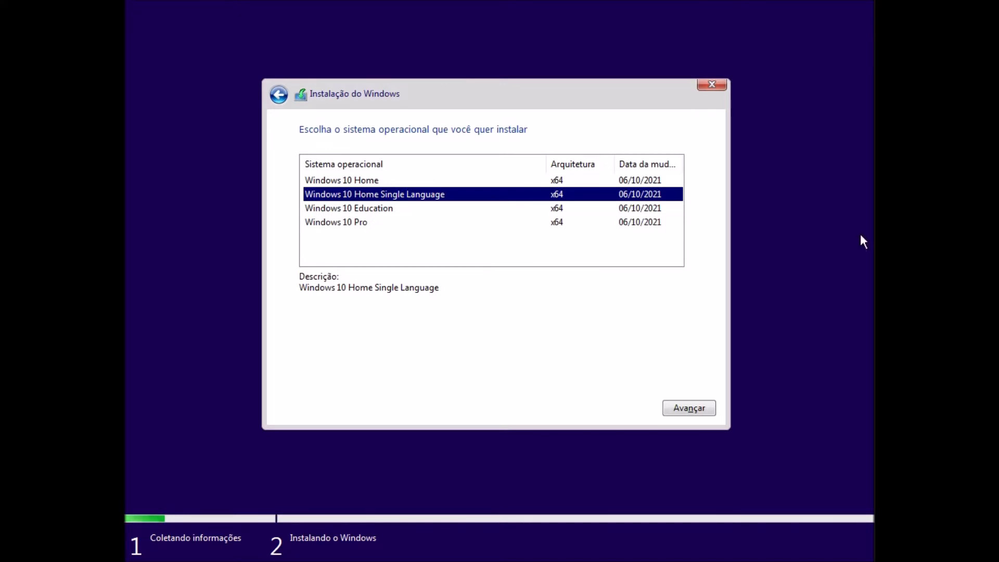
left_click(393, 182)
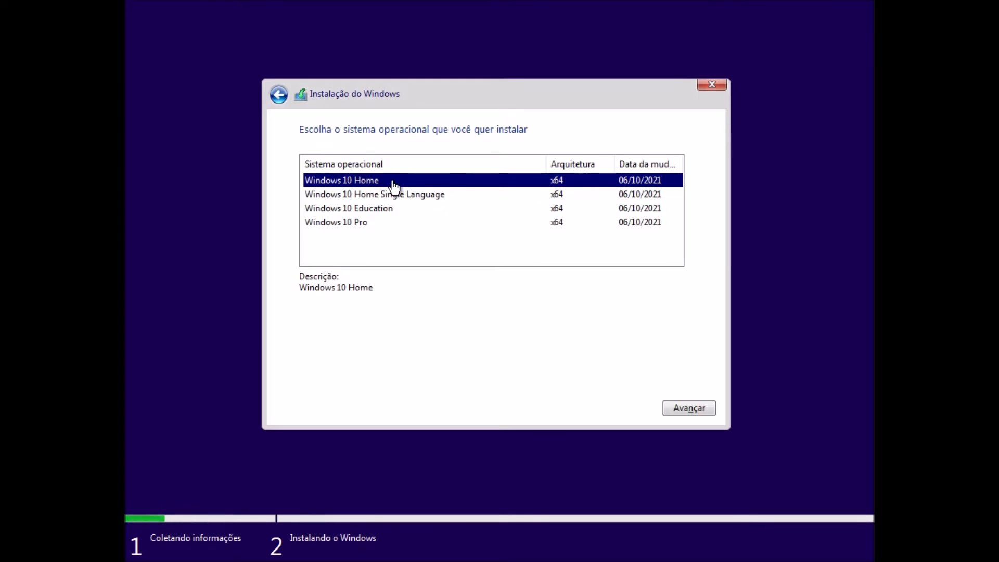
left_click(431, 208)
left_click(424, 197)
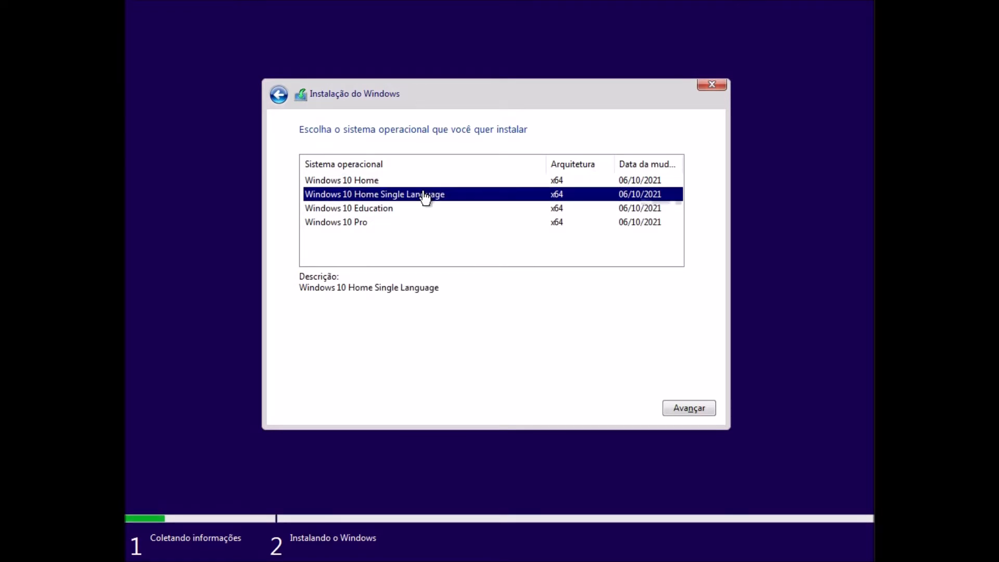
left_click(446, 211)
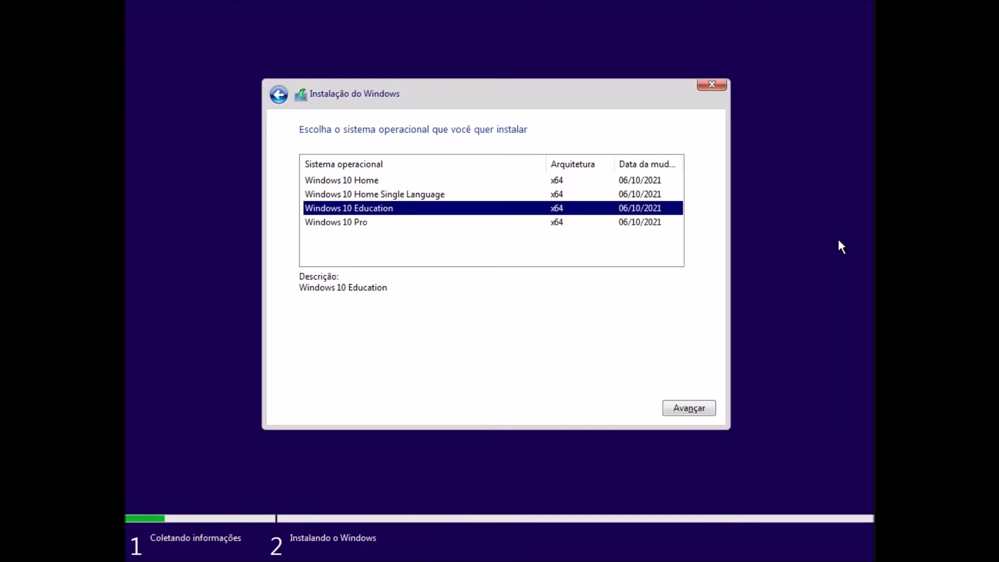
key("Down")
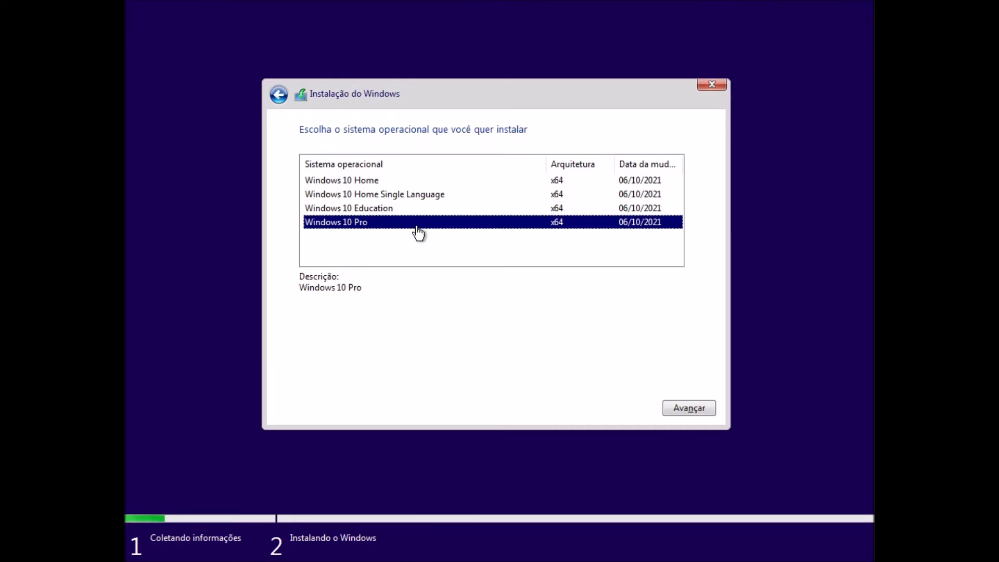
left_click(685, 406)
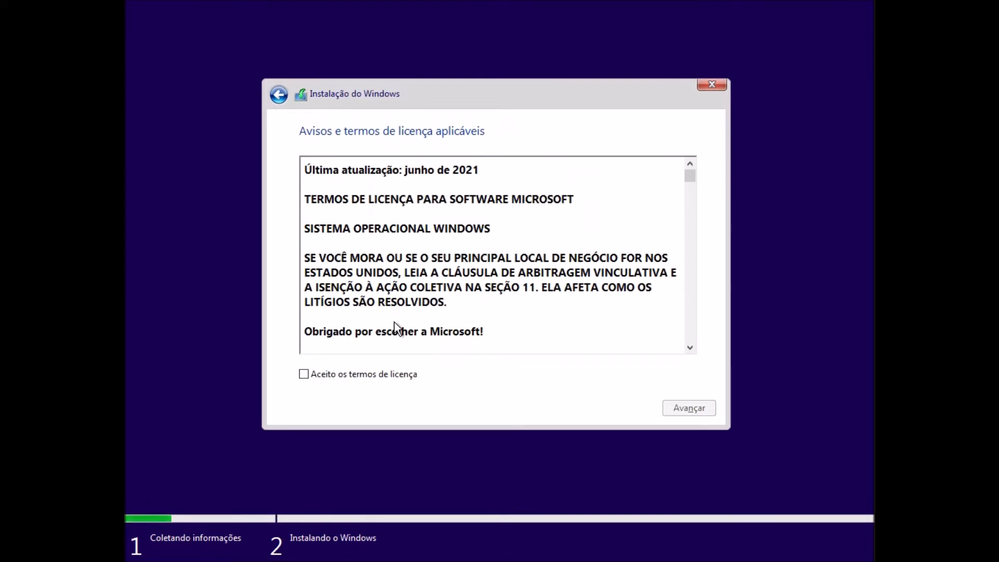
Accept the Microsoft license terms, look through their text and continue to the installation type choice
left_click(366, 376)
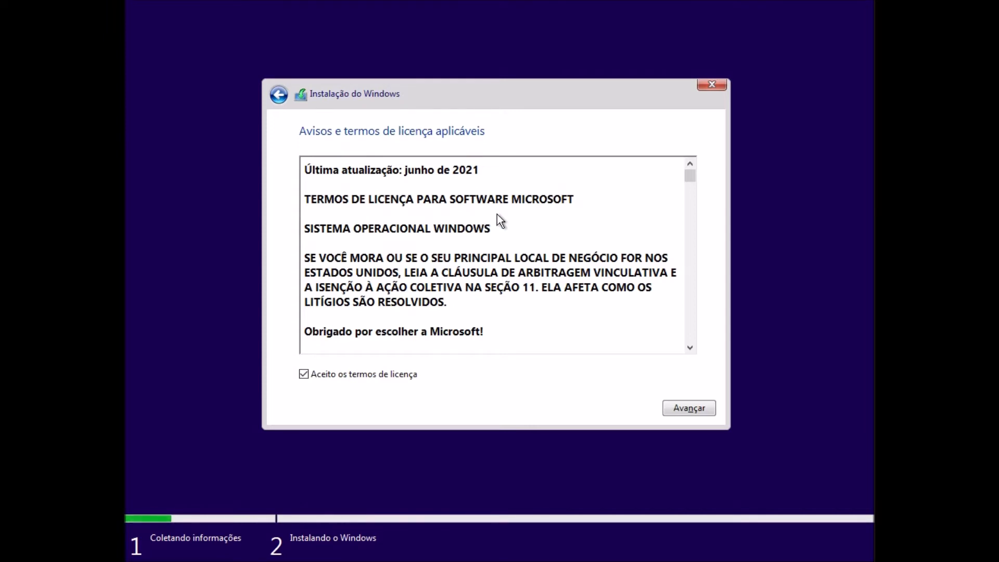
scroll(495, 229, "down", 5)
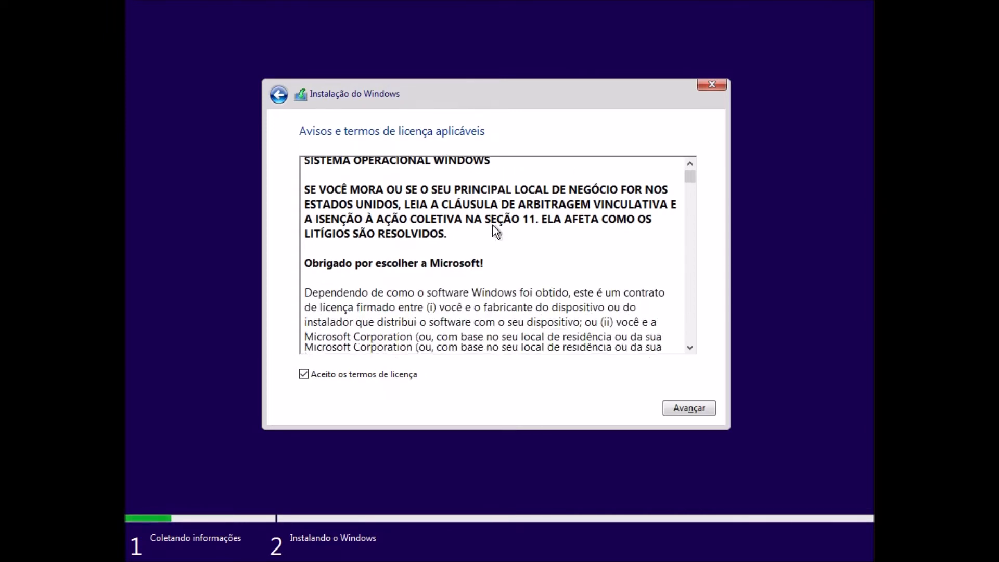
scroll(494, 230, "down", 10)
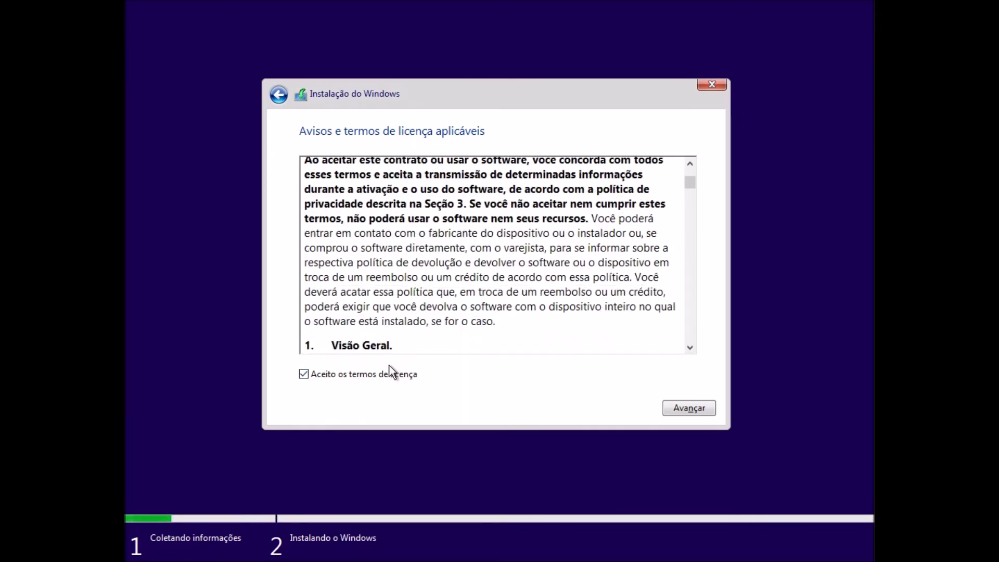
scroll(458, 333, "up", 2)
scroll(504, 274, "down", 5)
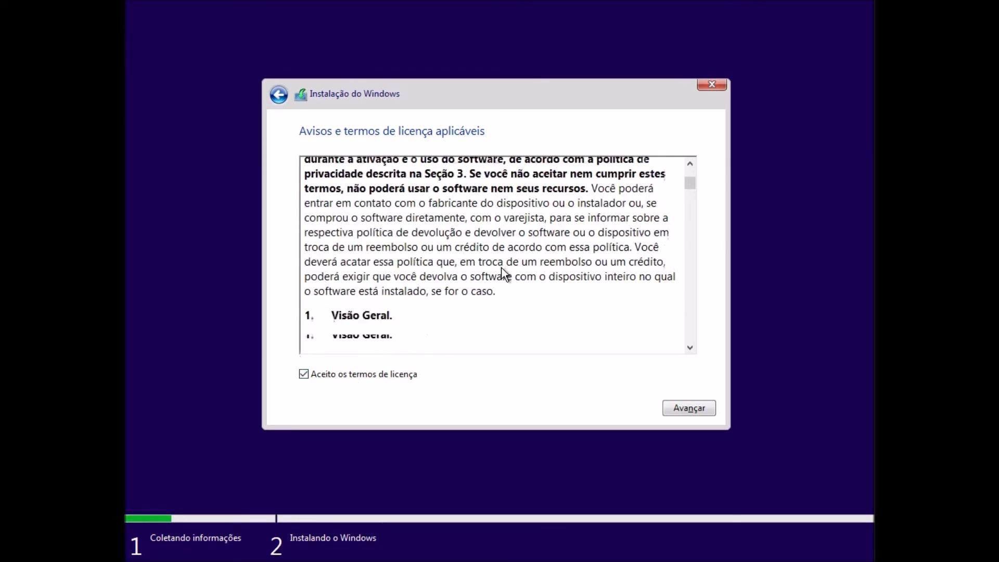
scroll(502, 268, "up", 8)
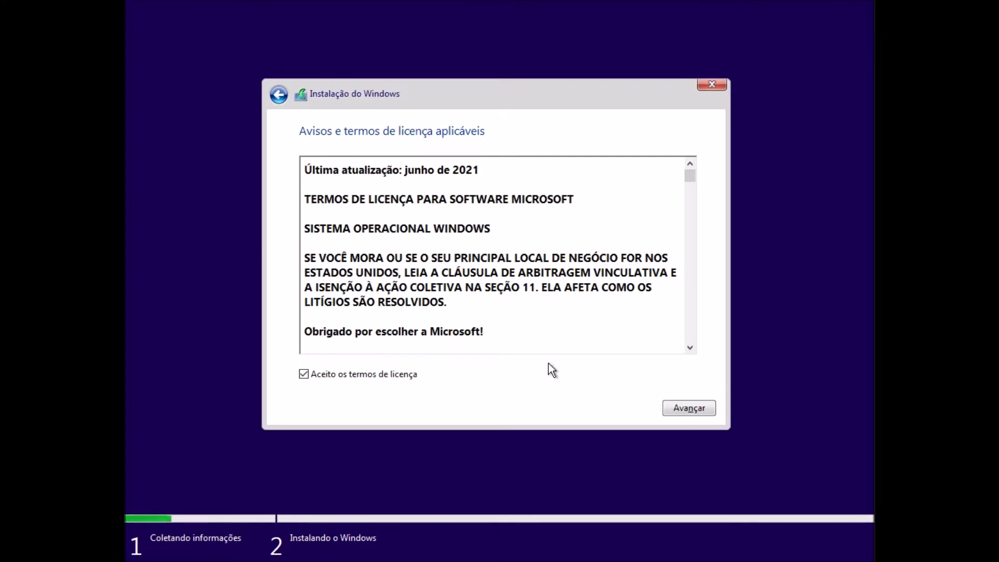
left_click(689, 409)
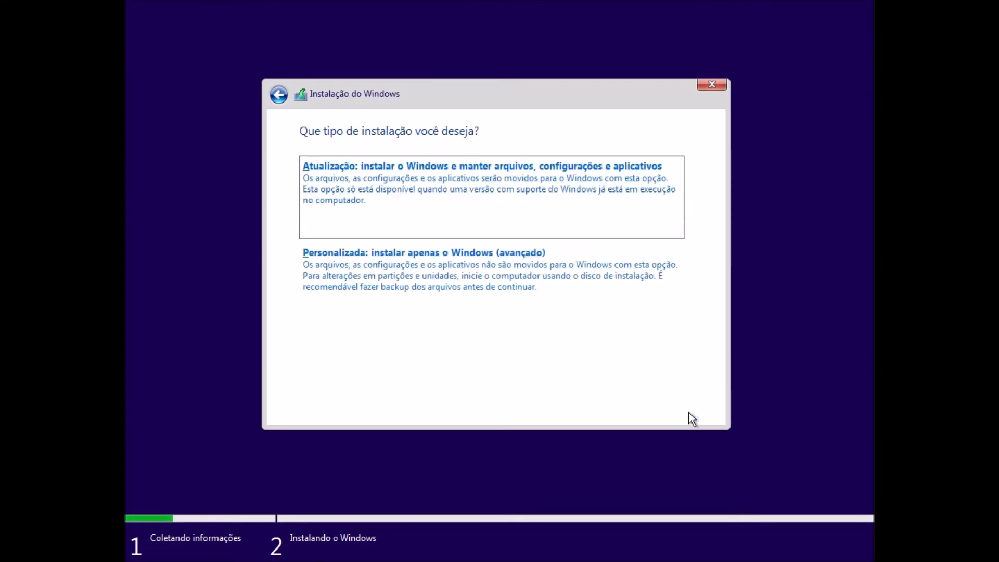
Choose the custom Windows-only installation and install onto the unallocated space of drive 0
left_click(405, 282)
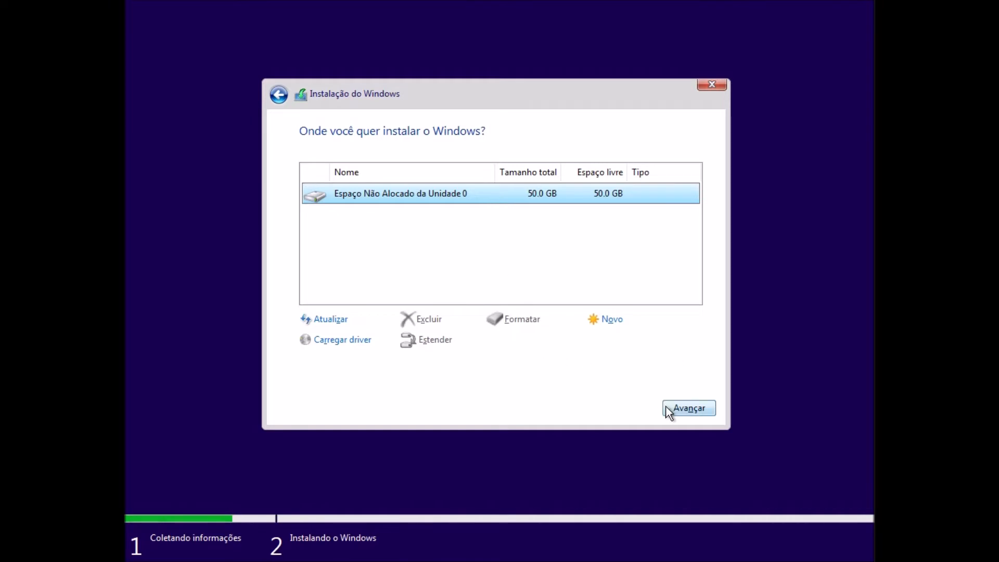
left_click(691, 409)
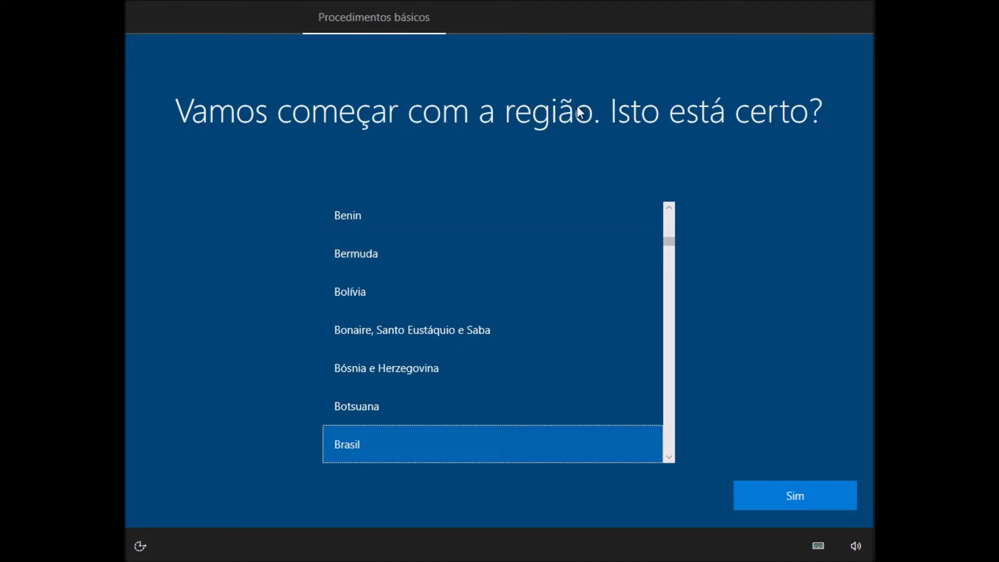
Confirm Brasil as the region, set the keyboard layout to Português (Brasil ABNT2) and skip the second layout
left_click(818, 506)
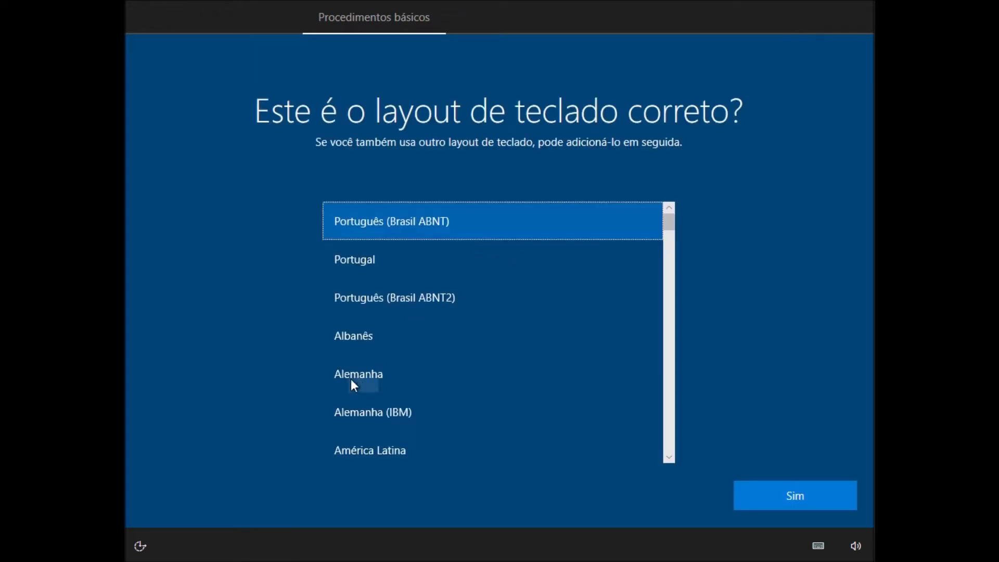
left_click(424, 304)
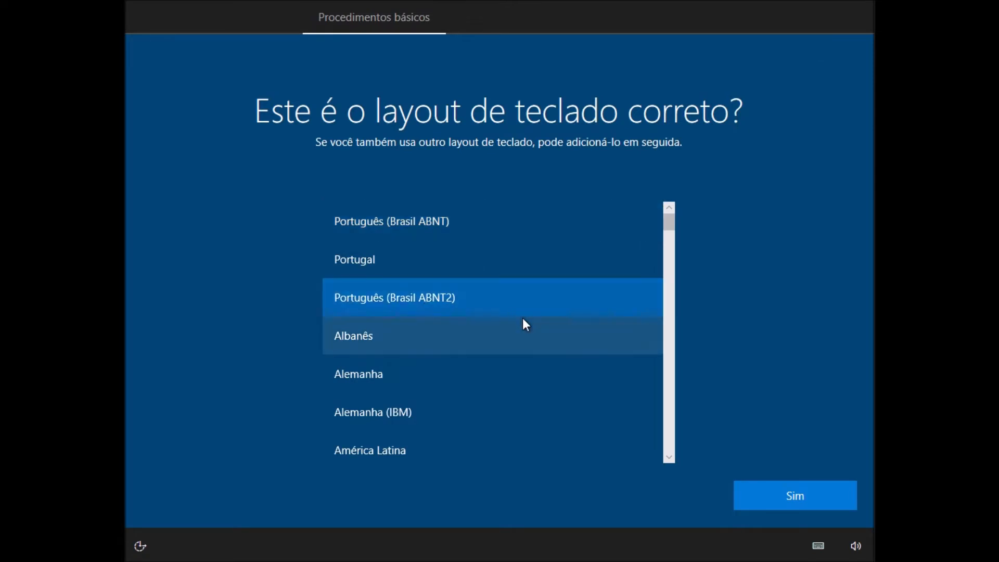
left_click(773, 501)
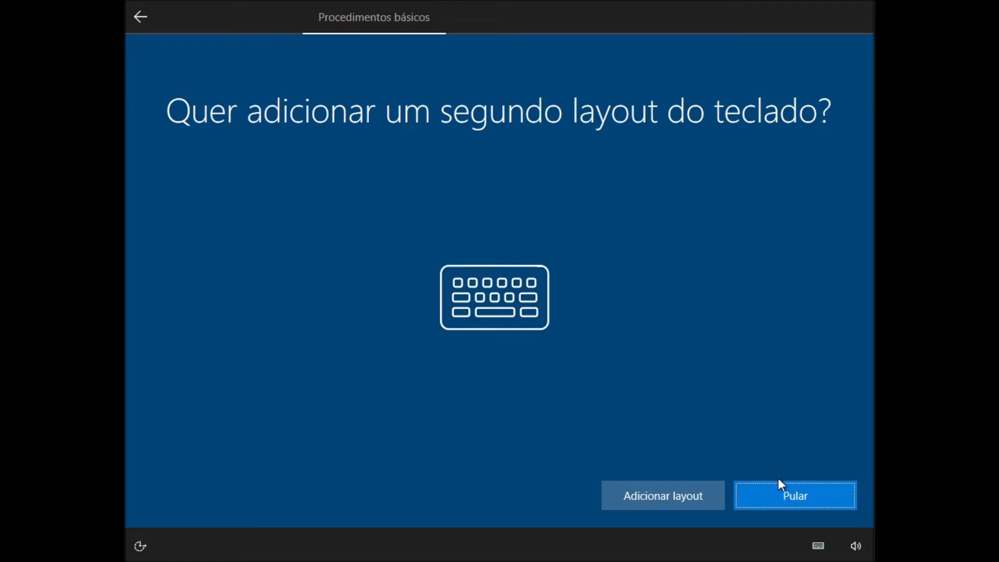
left_click(794, 495)
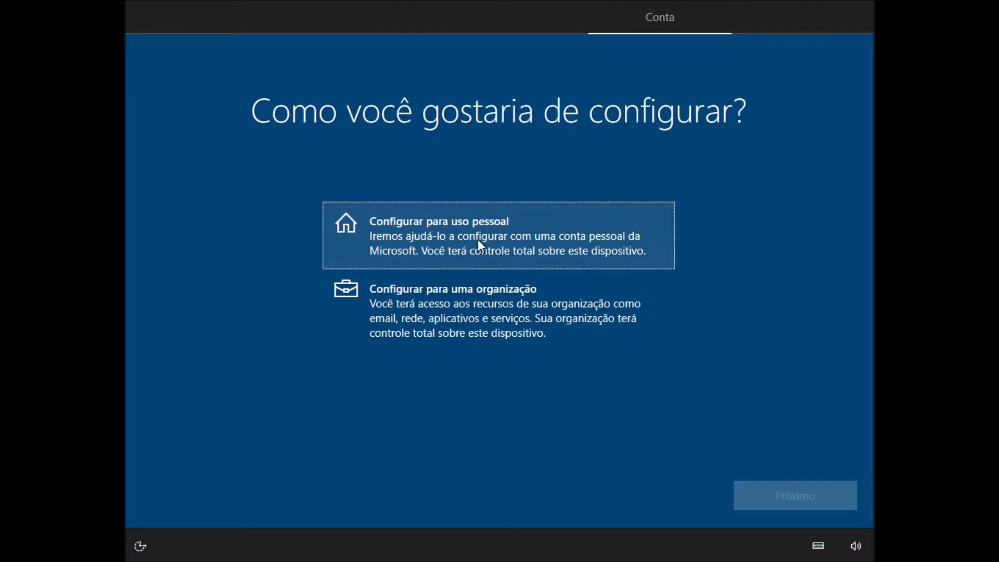
Set up the device for personal use with an offline account and the limited experience
left_click(478, 241)
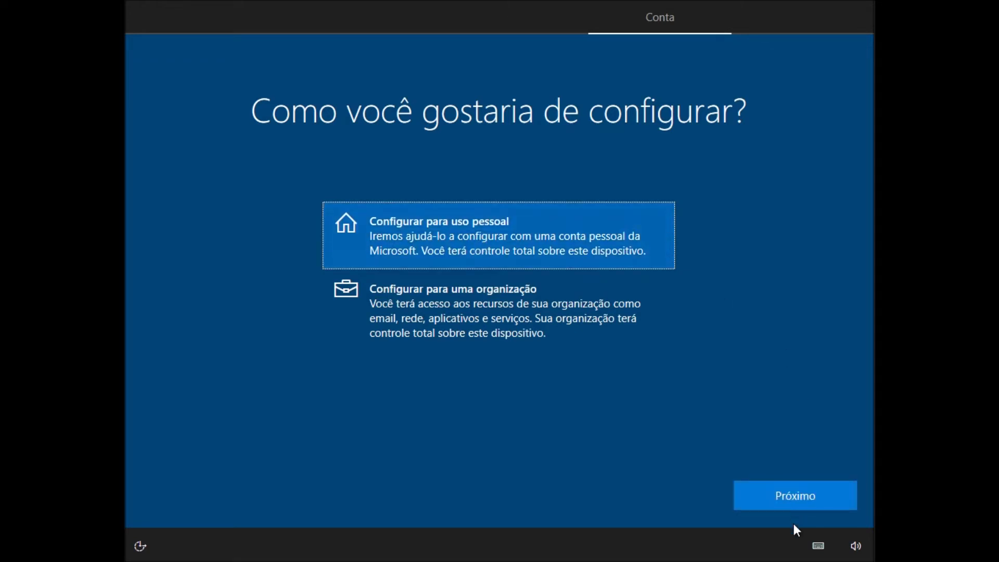
left_click(797, 493)
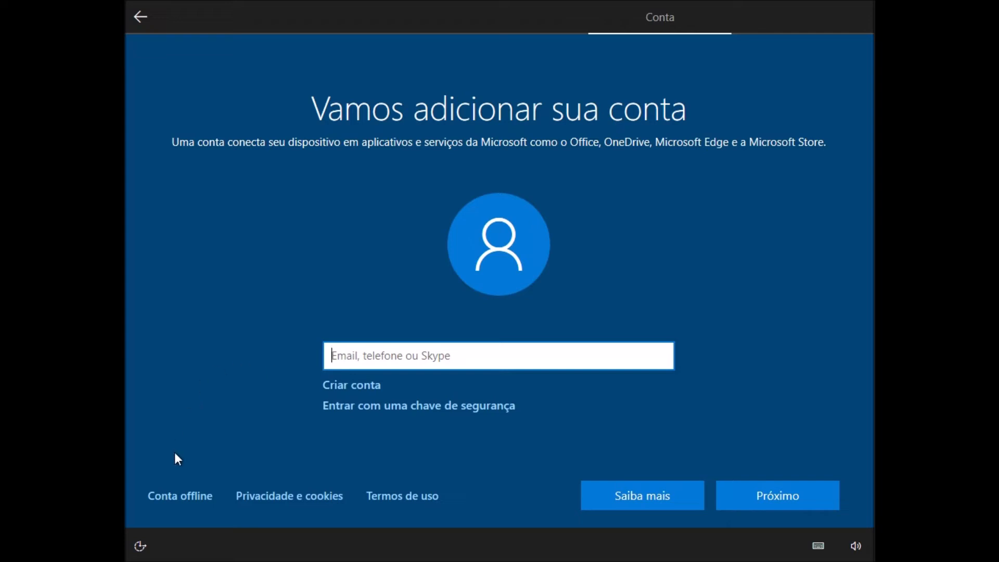
left_click(186, 502)
left_click(201, 502)
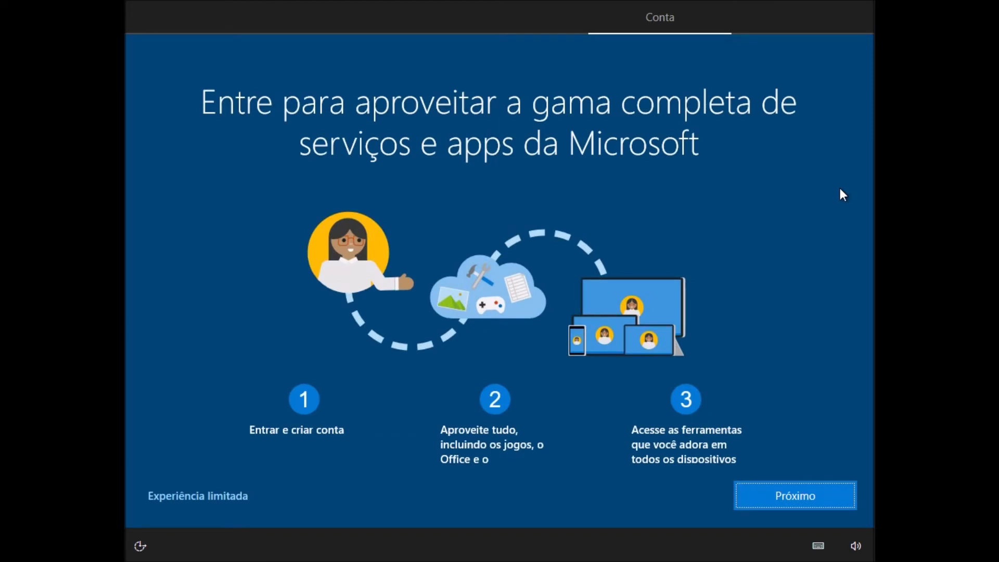
left_click(205, 501)
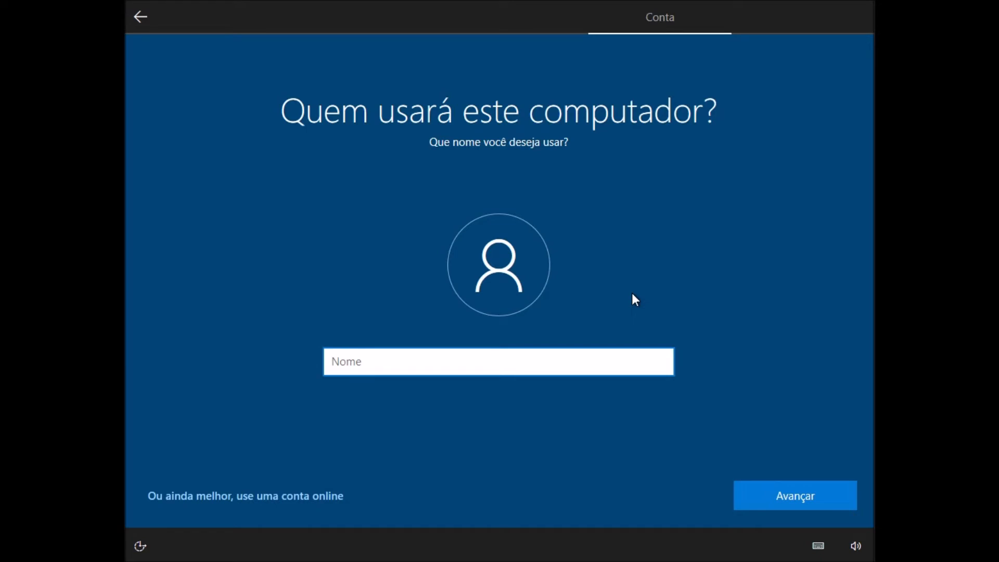
Name the local user account Aula Particular and continue with its password left blank
type("Aula Particular")
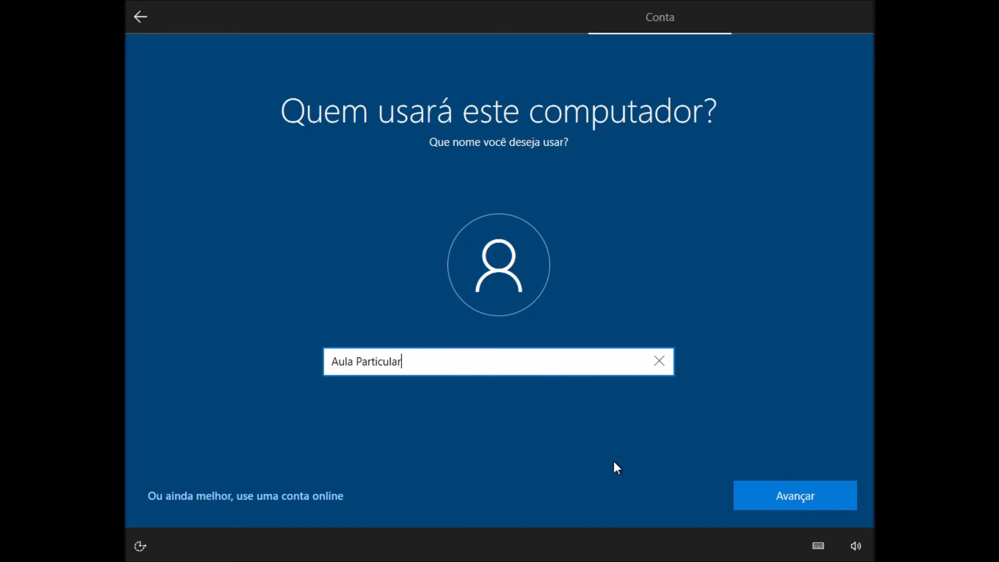
left_click(774, 498)
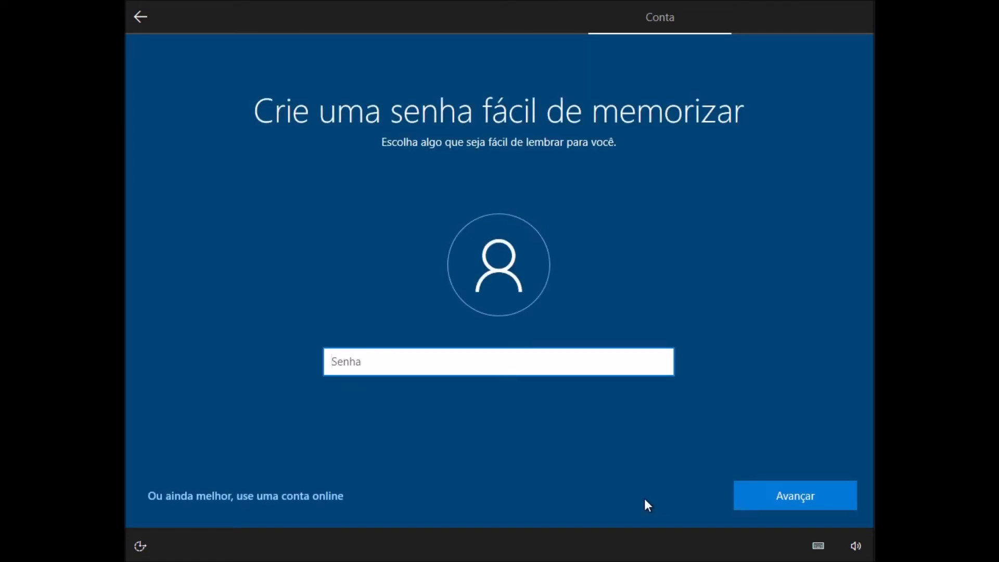
left_click(767, 500)
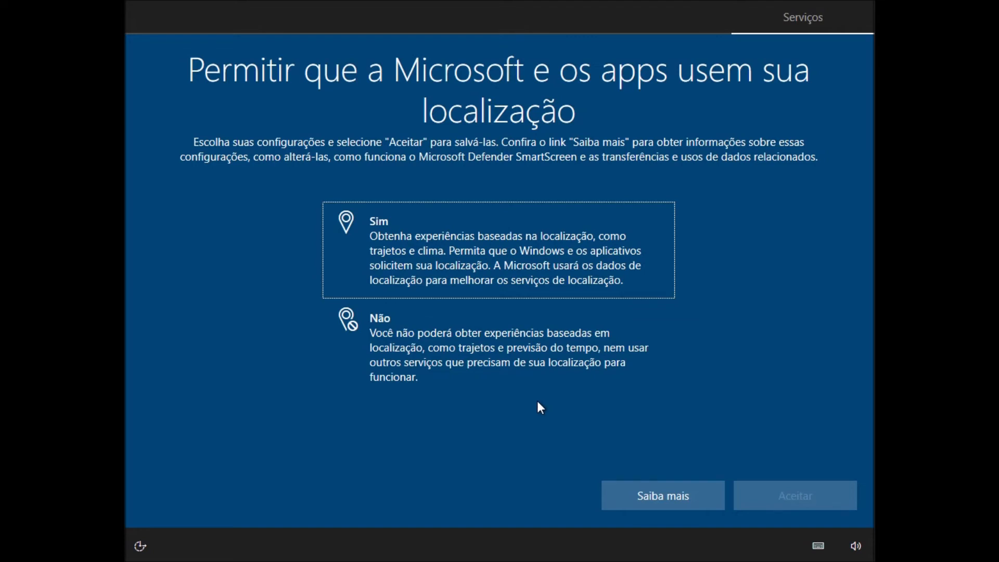
Decline location access for Microsoft and apps, and accept Find My Device set to Não
left_click(522, 365)
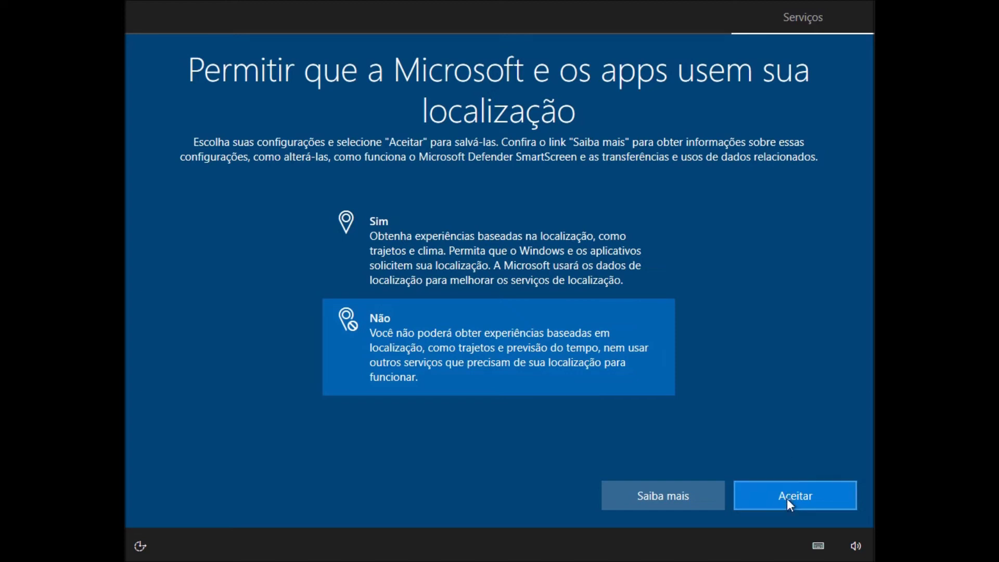
left_click(808, 499)
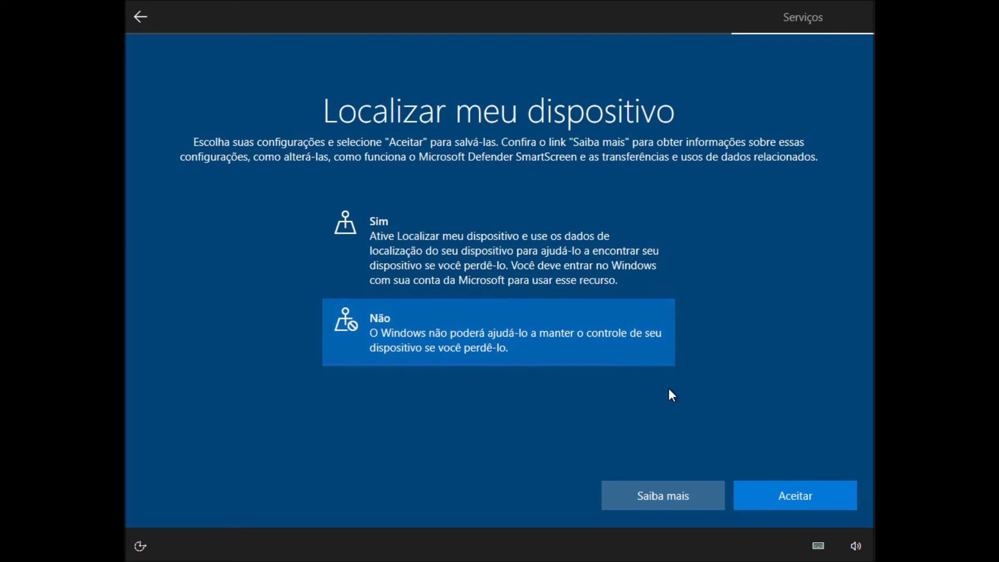
left_click(806, 500)
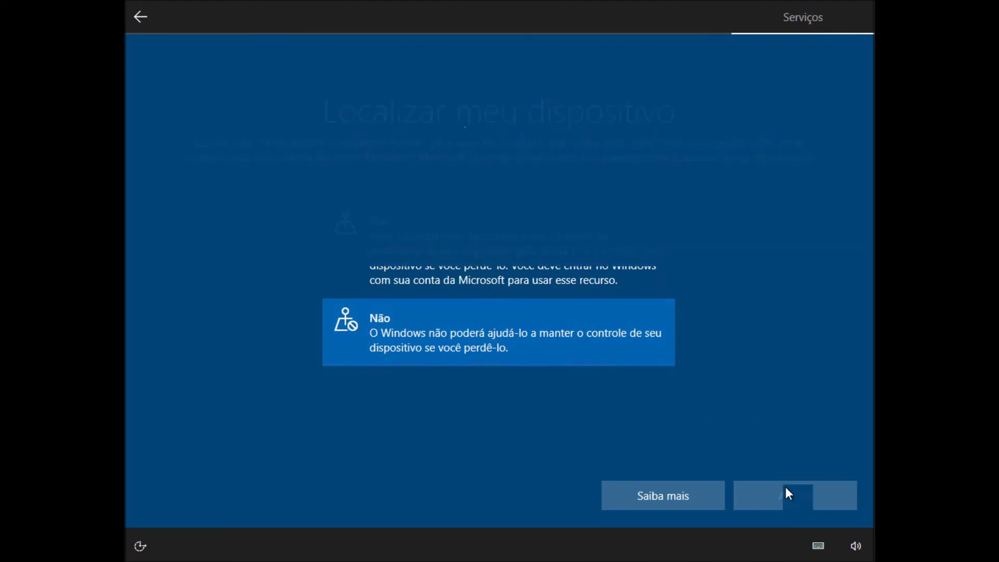
Choose Enviar dados de diagnóstico necessários as the diagnostic data setting and accept it
scroll(568, 306, "down", 3)
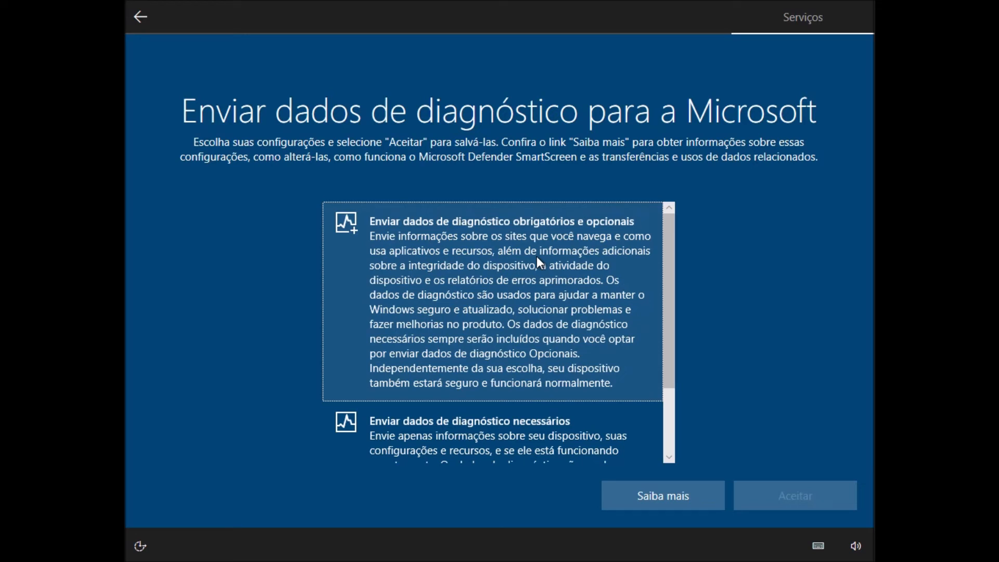
scroll(535, 257, "down", 2)
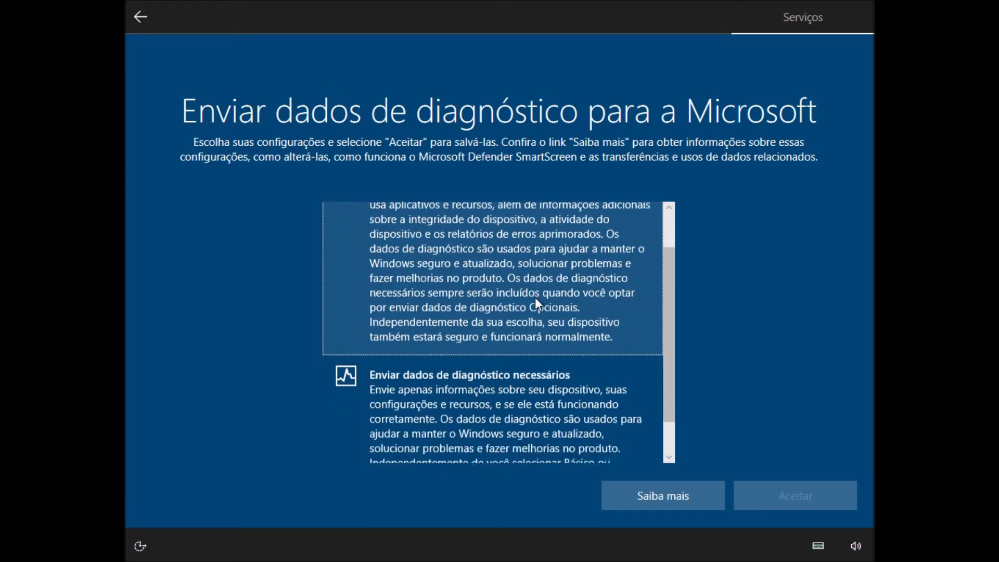
left_click(505, 393)
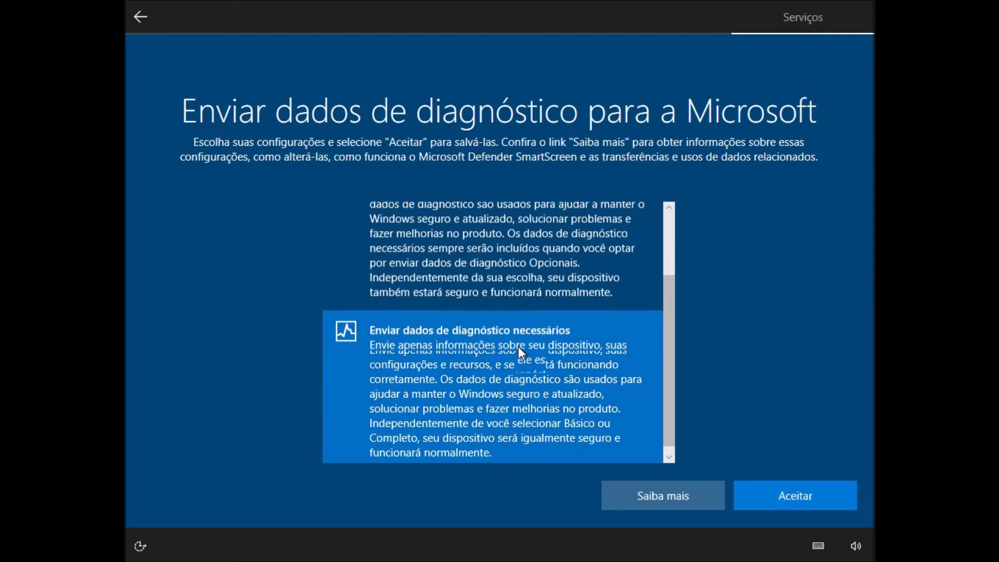
scroll(518, 346, "up", 2)
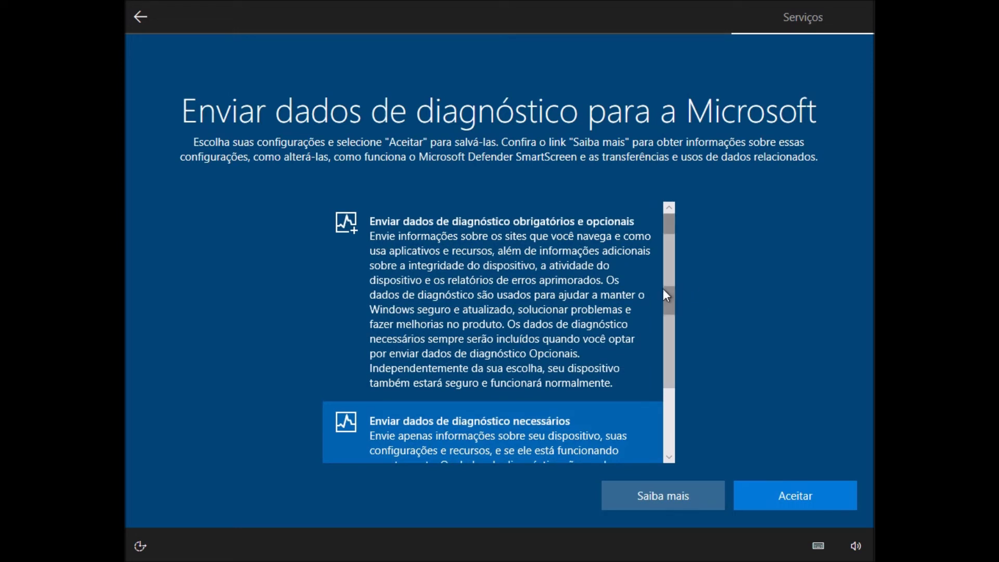
scroll(635, 301, "down", 2)
scroll(632, 295, "down", 2)
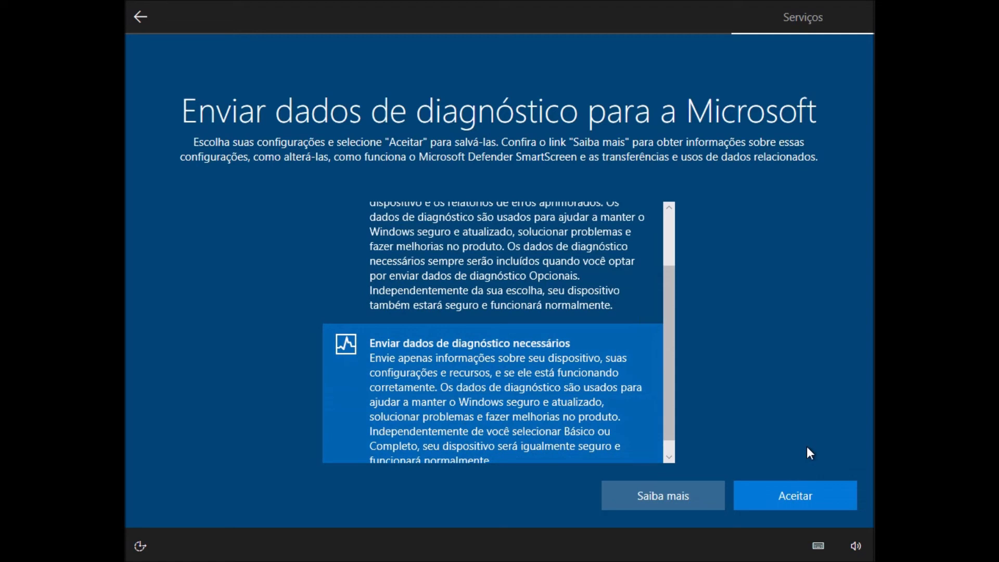
left_click(797, 485)
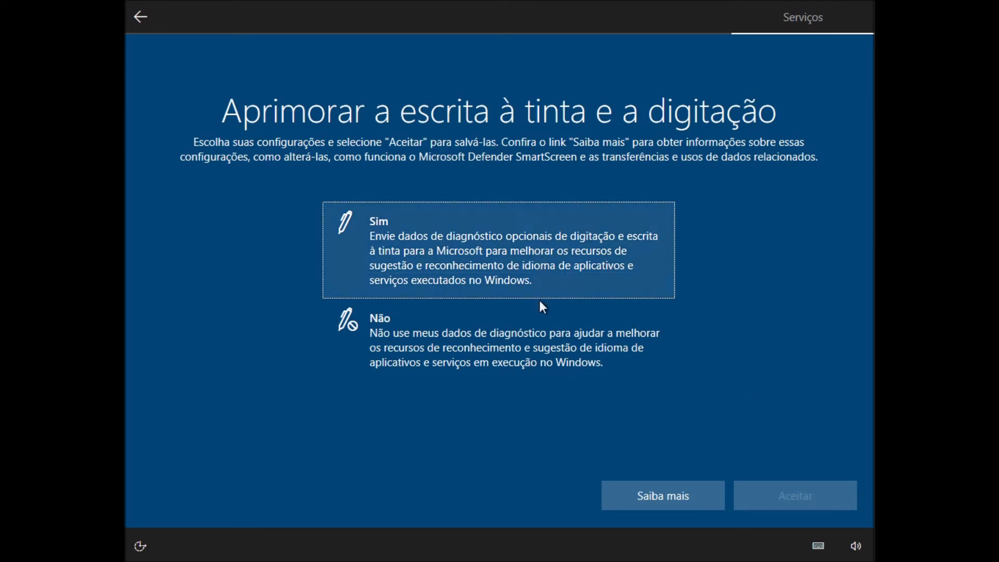
Set inking and typing improvement and personalized experiences with diagnostic data both to Não, accepting each
left_click(520, 332)
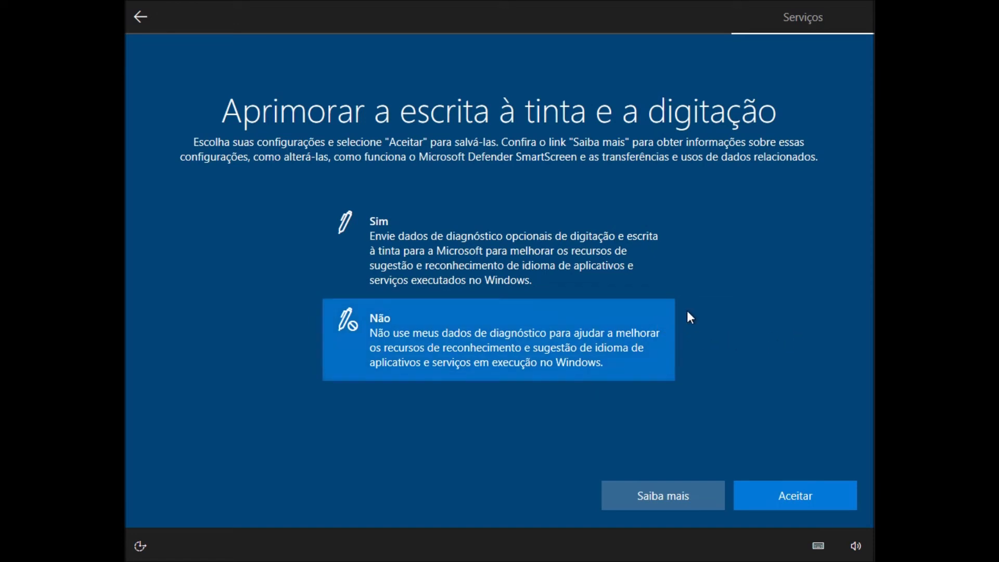
left_click(783, 494)
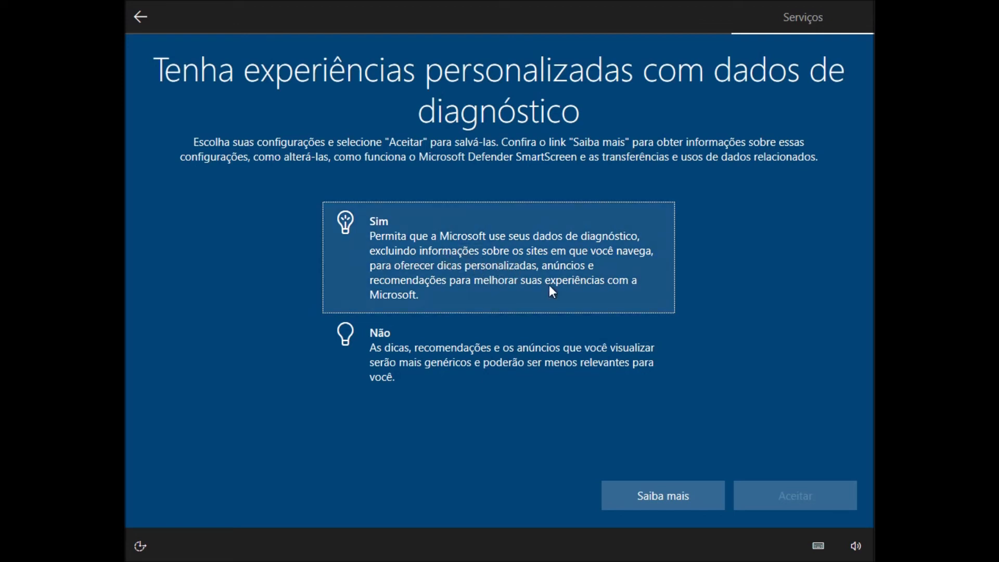
left_click(569, 348)
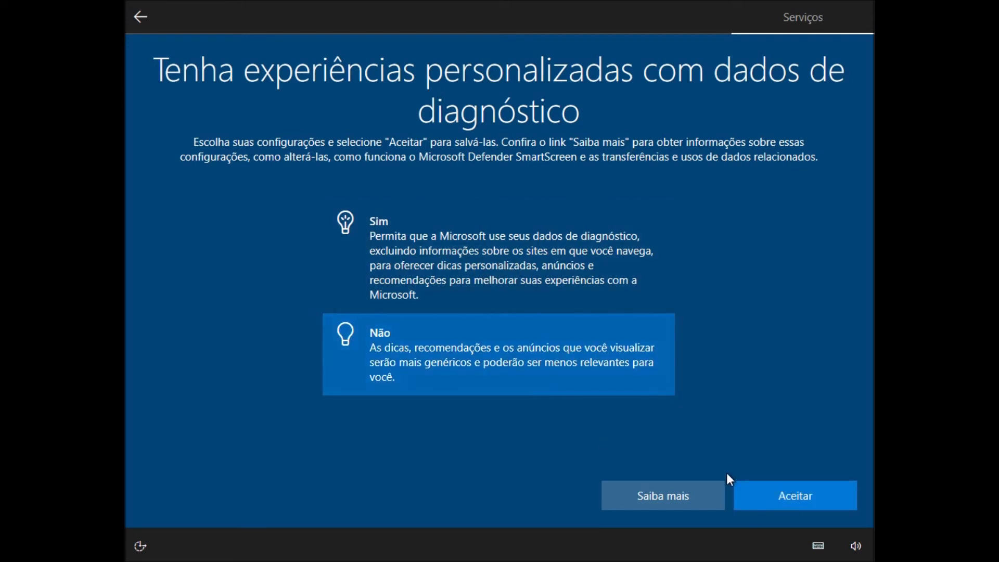
left_click(808, 489)
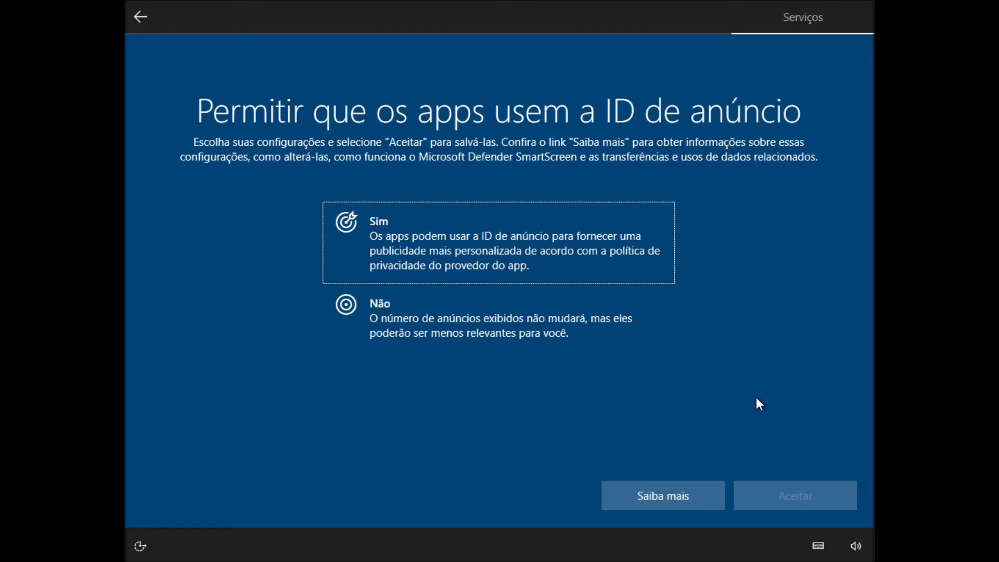
Set the apps' use of the advertising ID to Não and skip the experience personalization choices
left_click(501, 326)
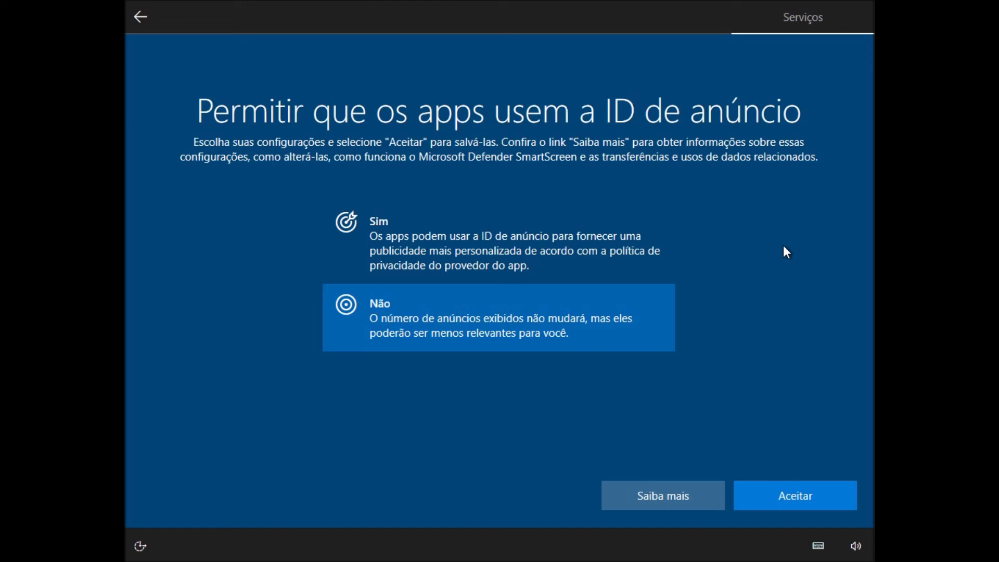
left_click(773, 495)
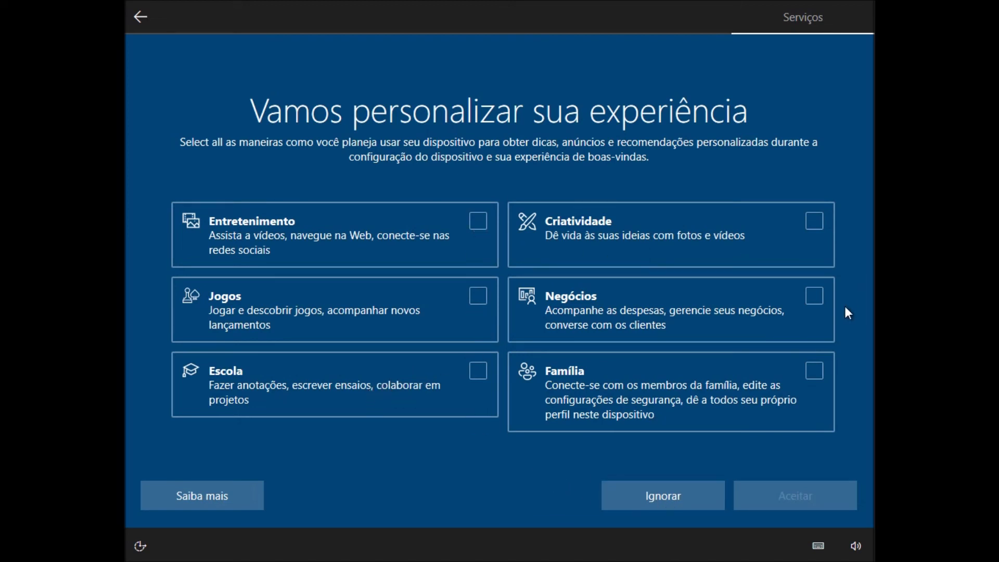
left_click(650, 495)
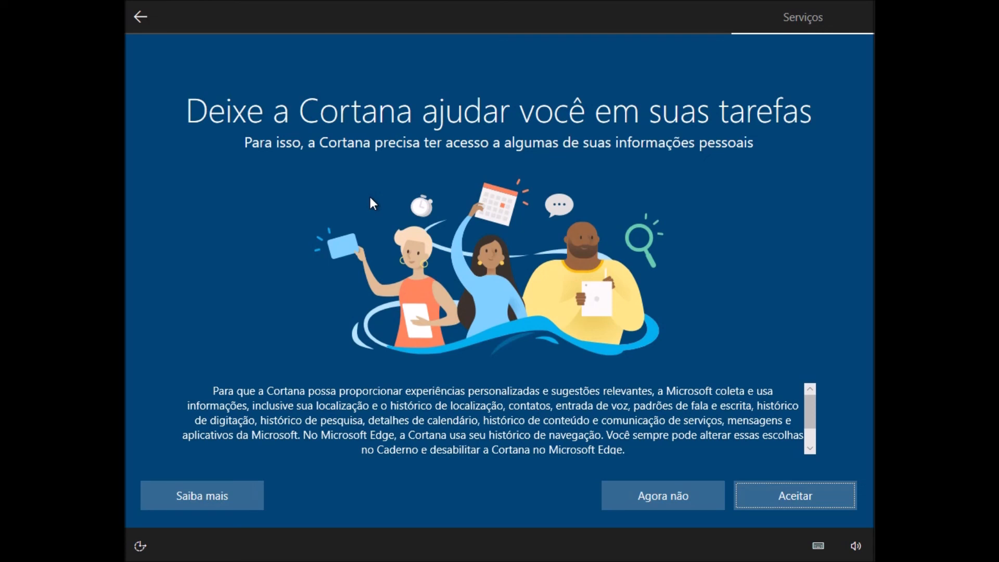
Decline Cortana's help and refuse discovery of the computer by other devices on the network
left_click(652, 492)
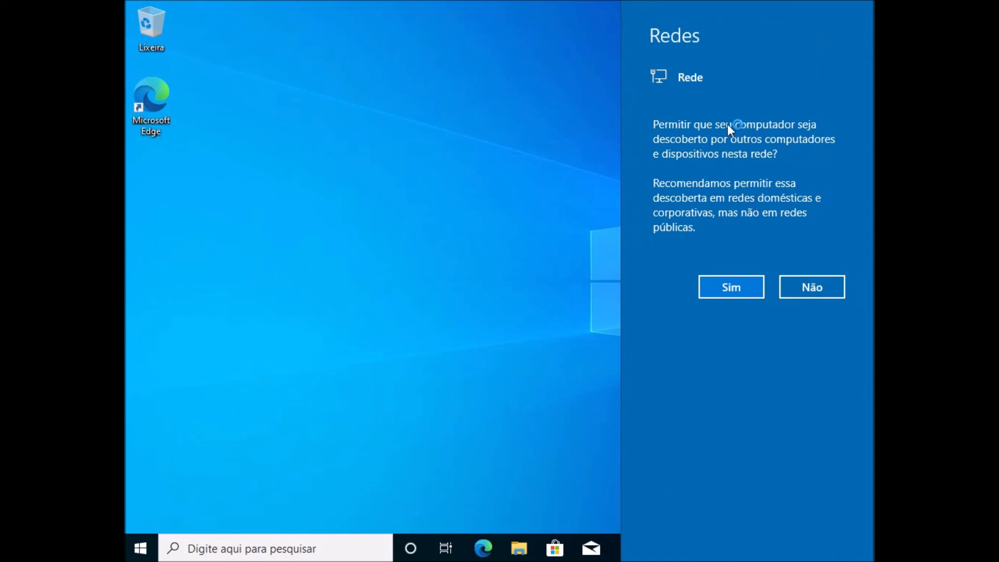
left_click(808, 287)
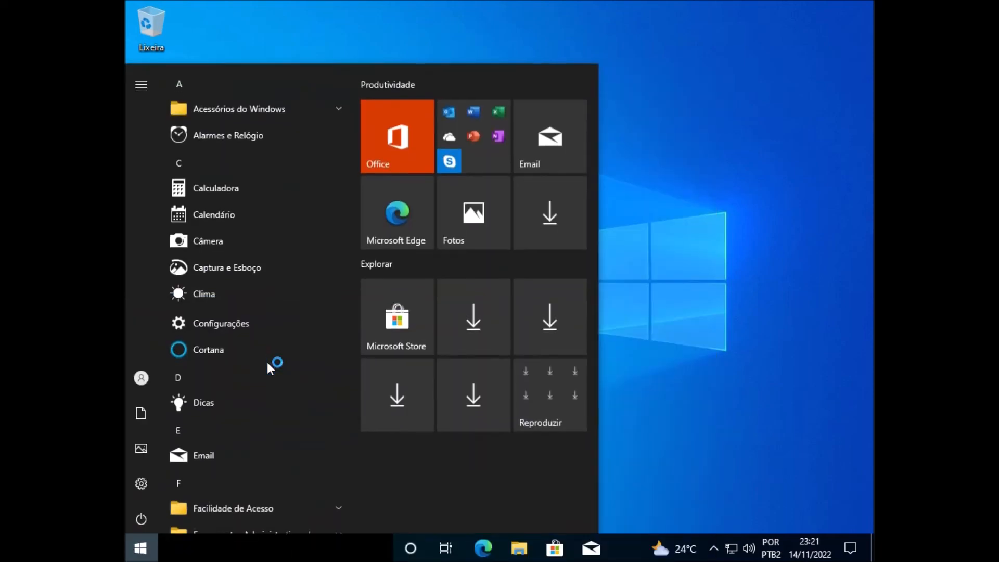
Search for painel, open Painel de Controle and show its items as Ícones grandes
scroll(276, 316, "down", 3)
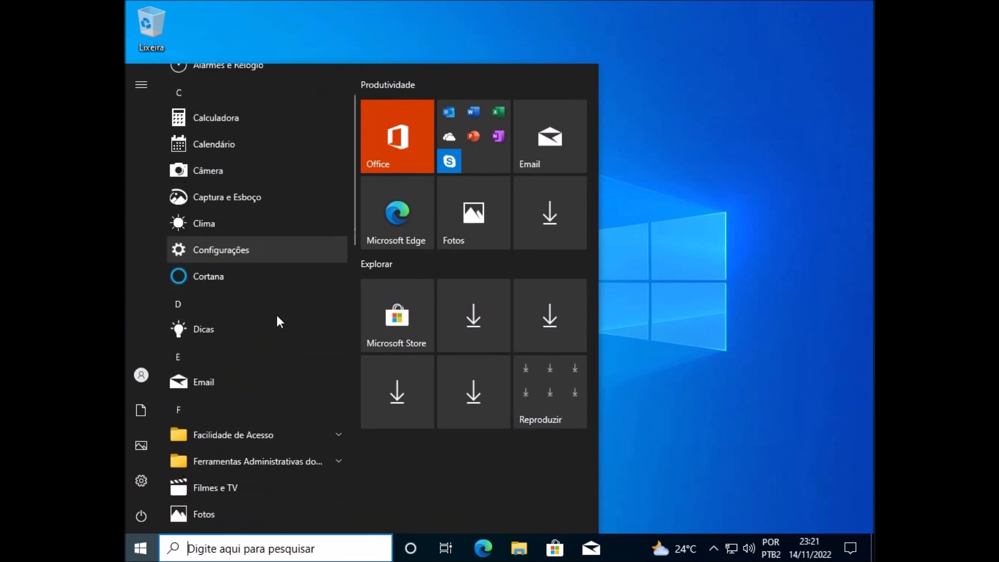
type("pain")
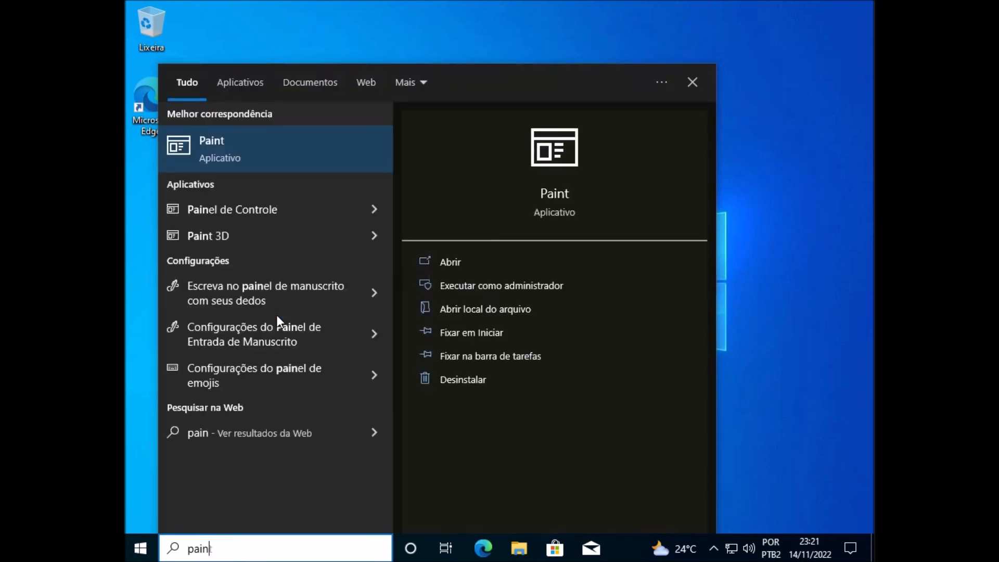
type("el")
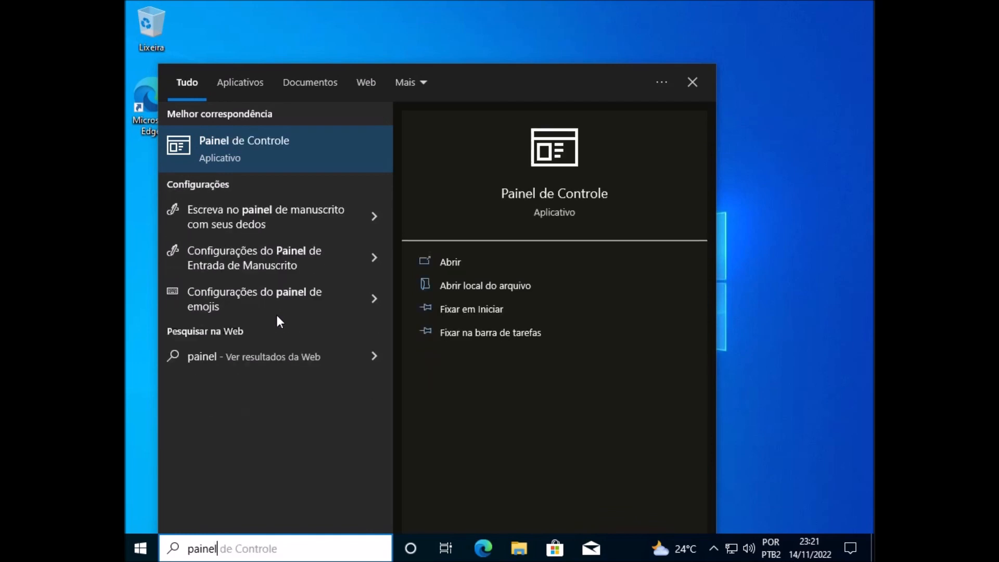
left_click(300, 154)
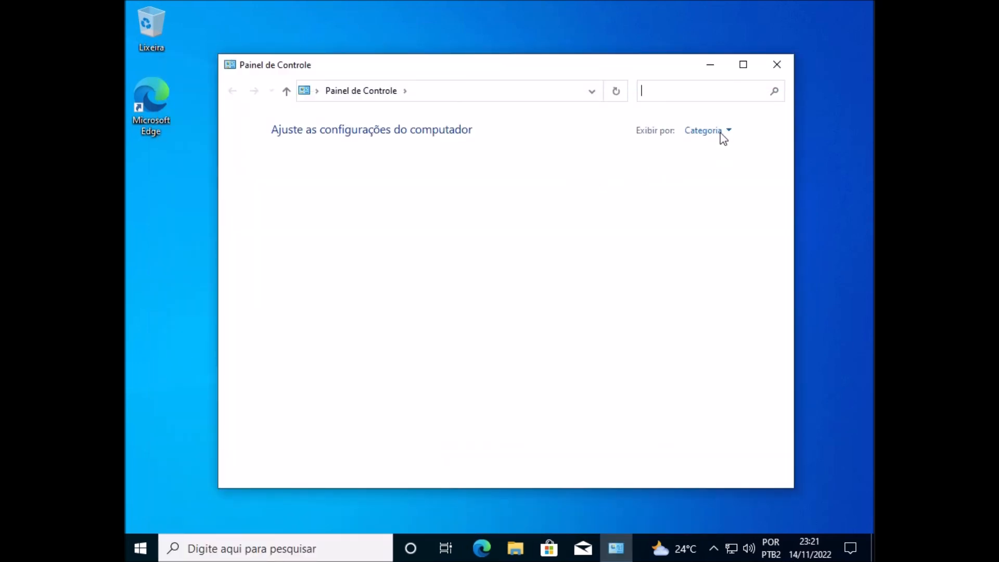
left_click(723, 137)
left_click(722, 174)
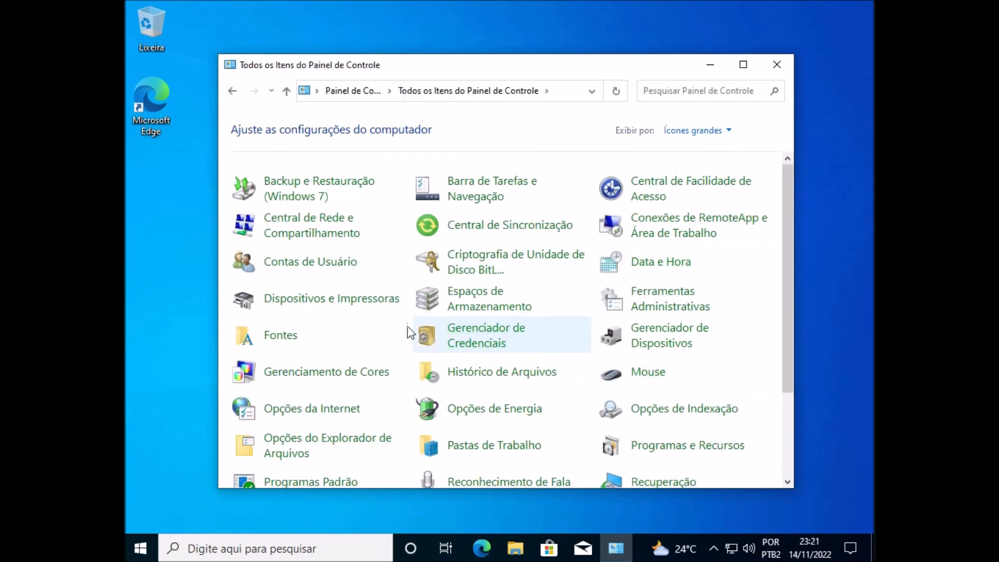
Examine the processor and the Dispositivo do sistema básico entry in Gerenciador de Dispositivos, and close it and the Control Panel
left_click(652, 343)
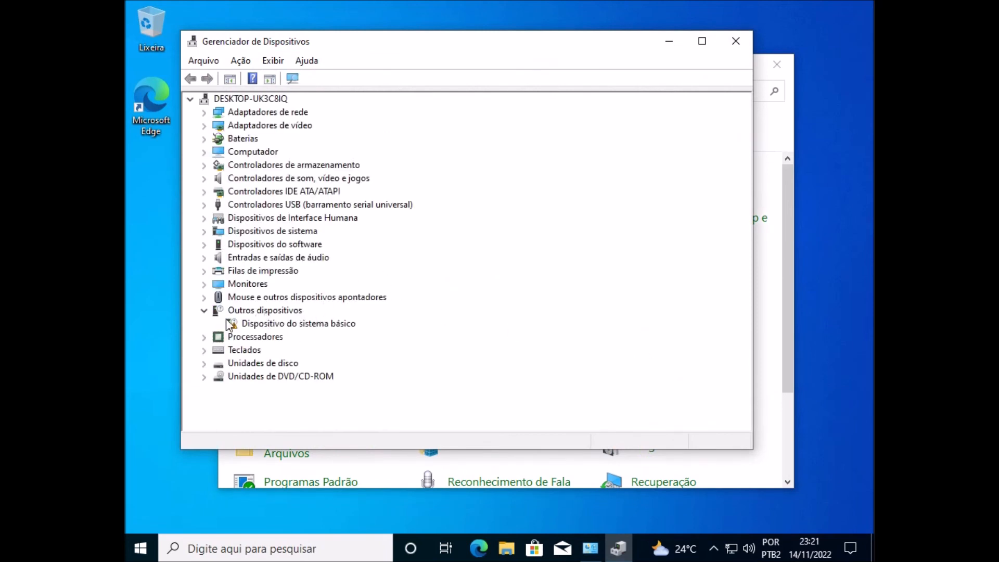
left_click(204, 337)
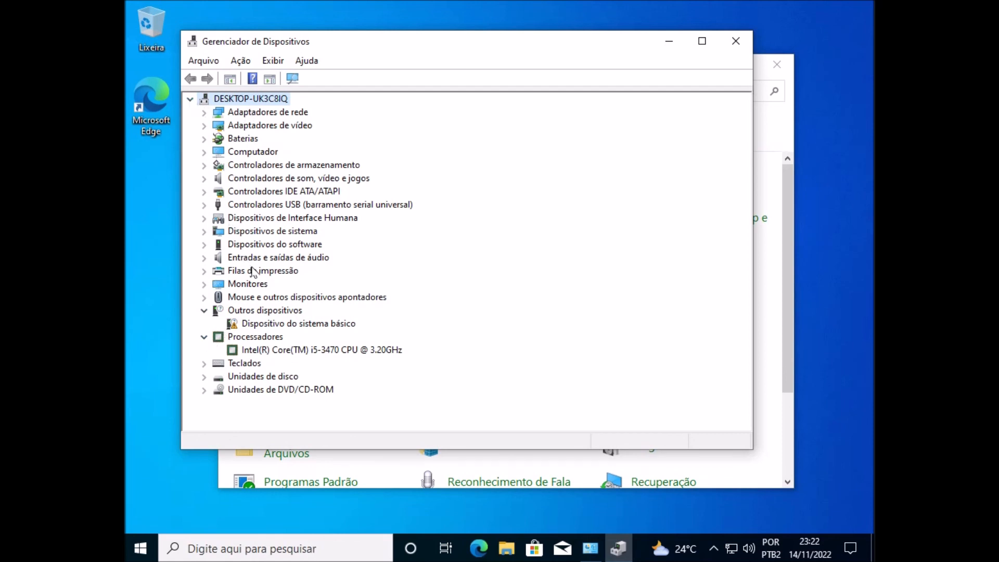
left_click(343, 325)
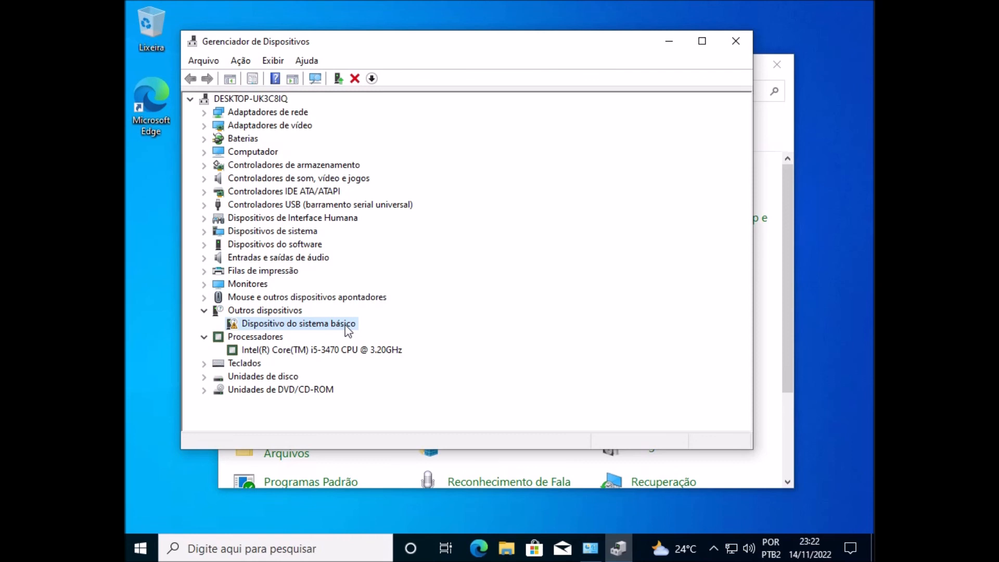
right_click(327, 323)
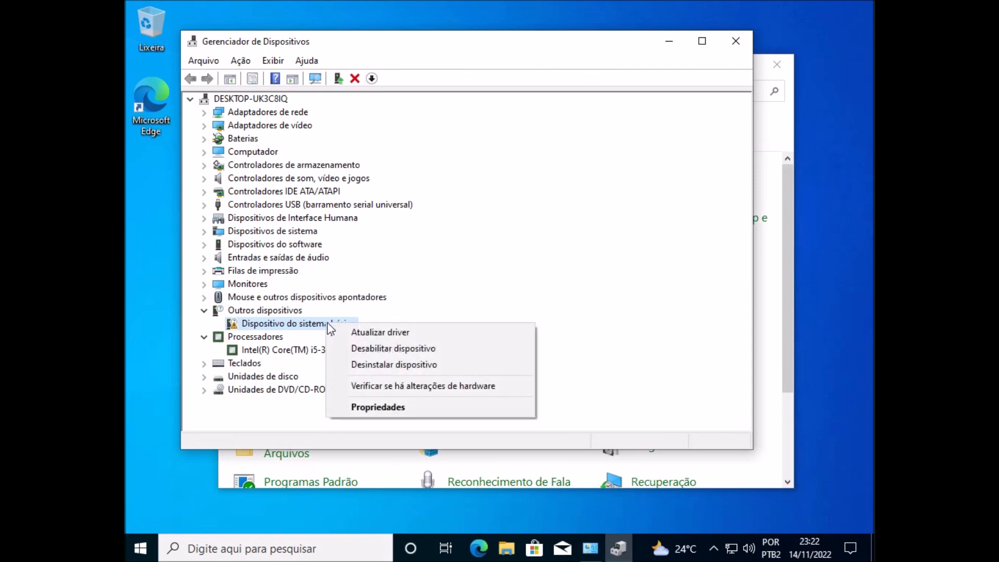
left_click(552, 271)
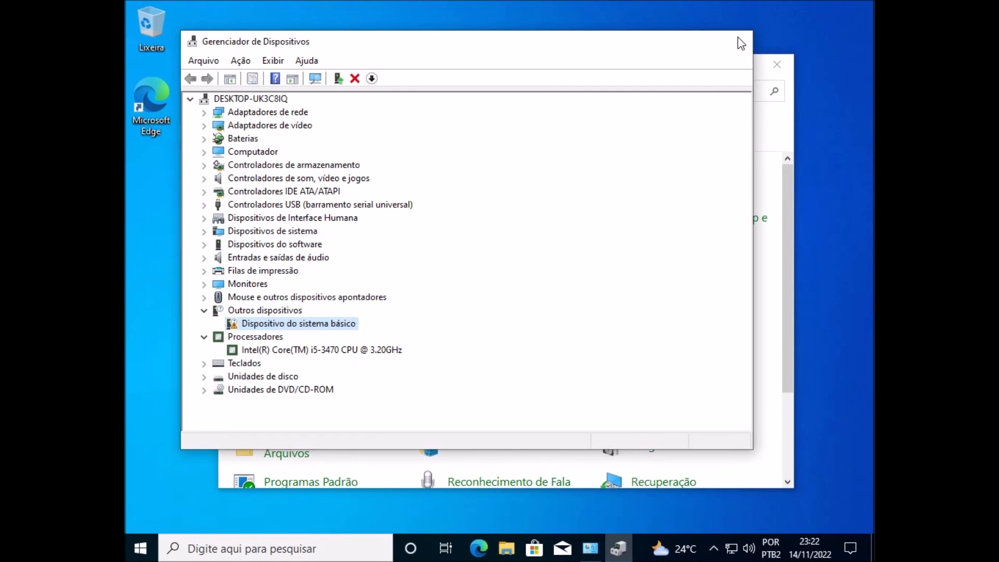
left_click(740, 40)
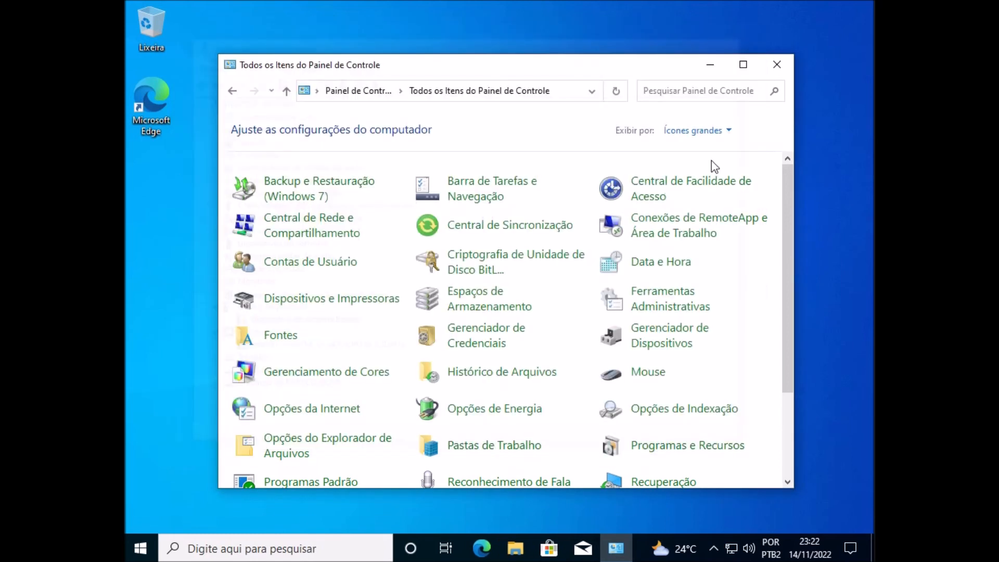
left_click(774, 65)
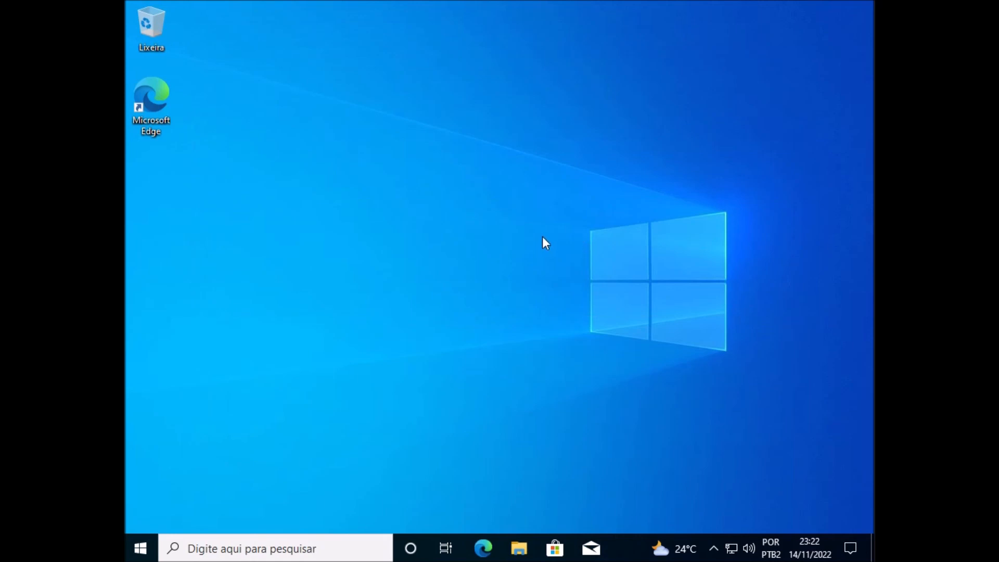